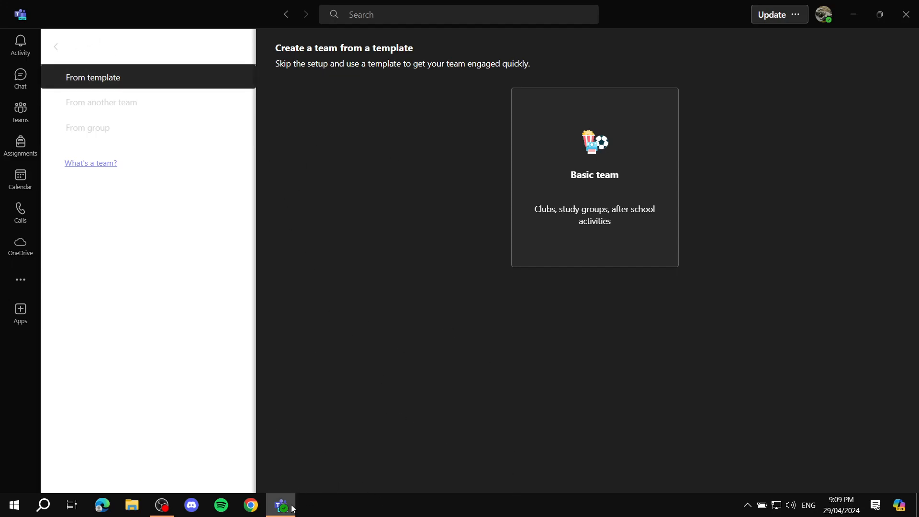
- Review the options for creating a team from another team, from a group and from a template
mouse_move(288, 508)
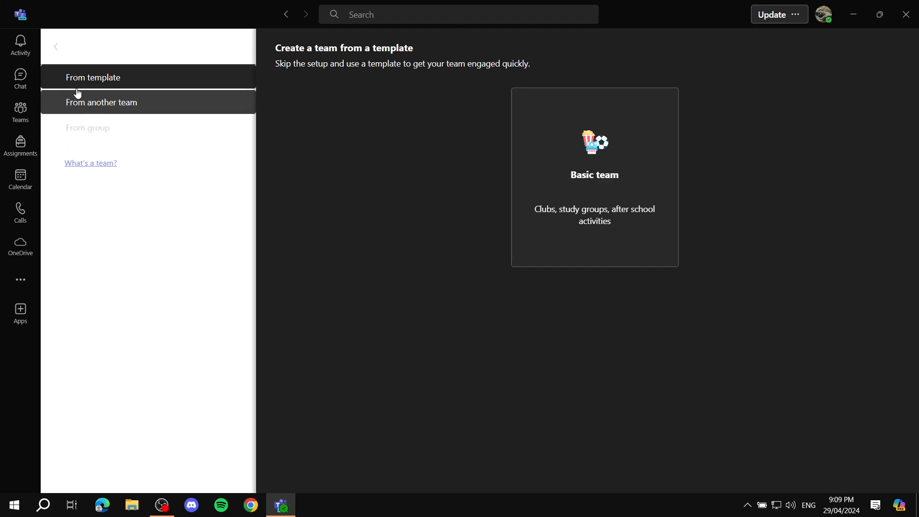
click(100, 101)
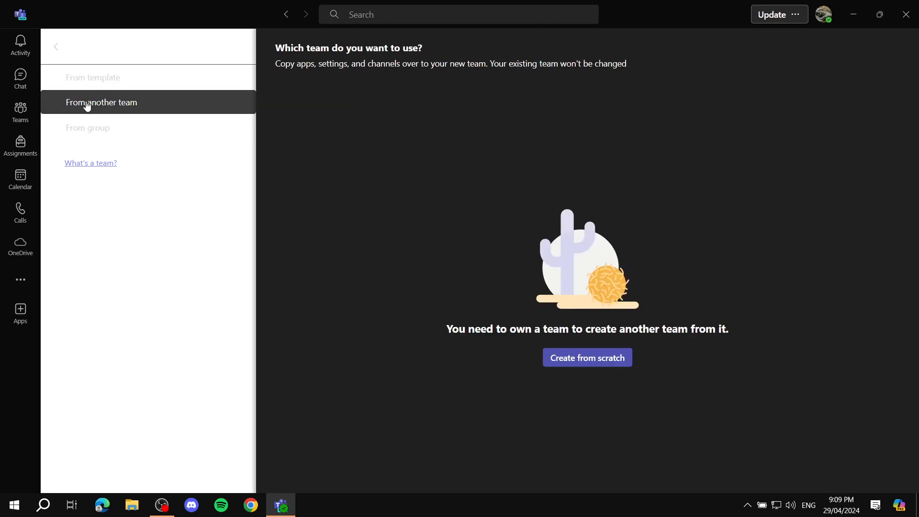
click(104, 126)
click(99, 78)
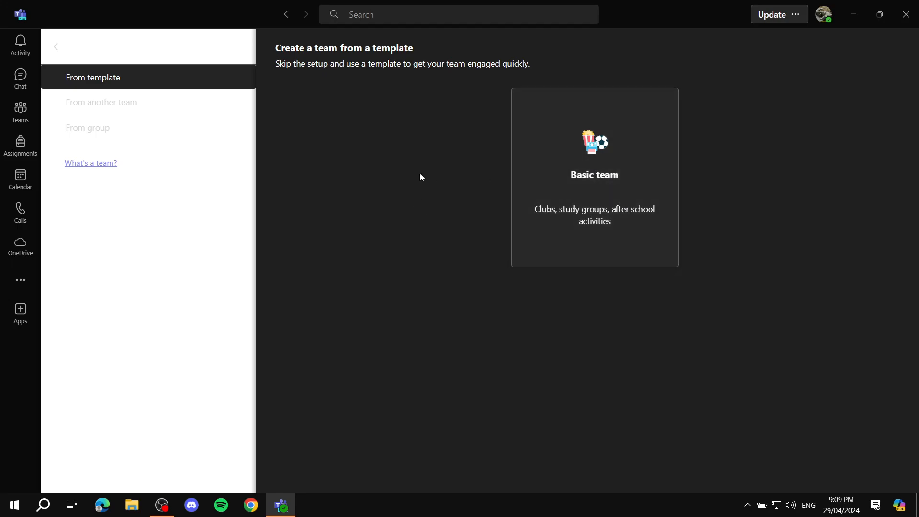
- Use the Basic team template and set the new team's privacy to Private
click(593, 165)
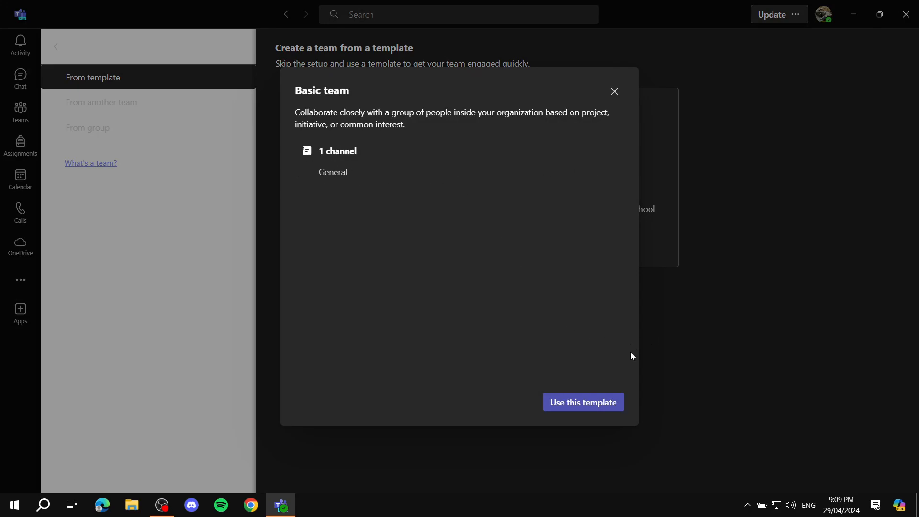
click(600, 406)
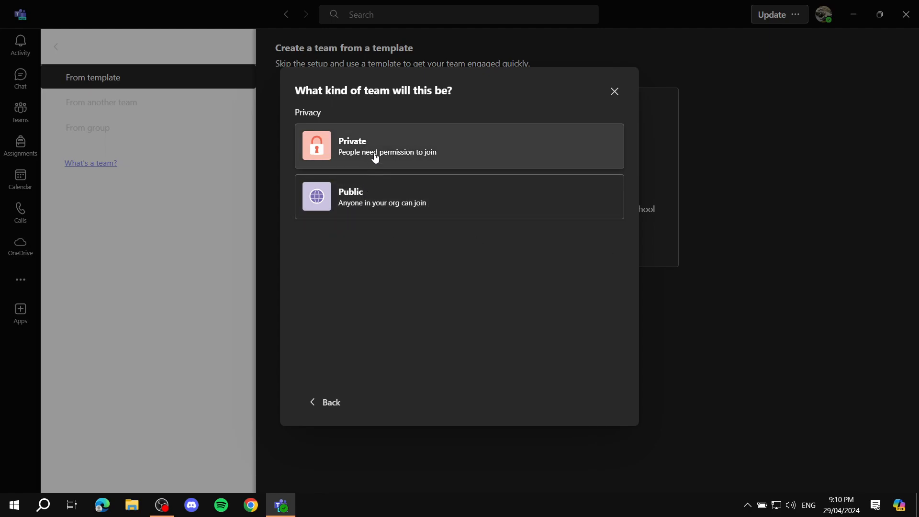
click(445, 143)
- Name the private team "Youtube channel"
click(433, 129)
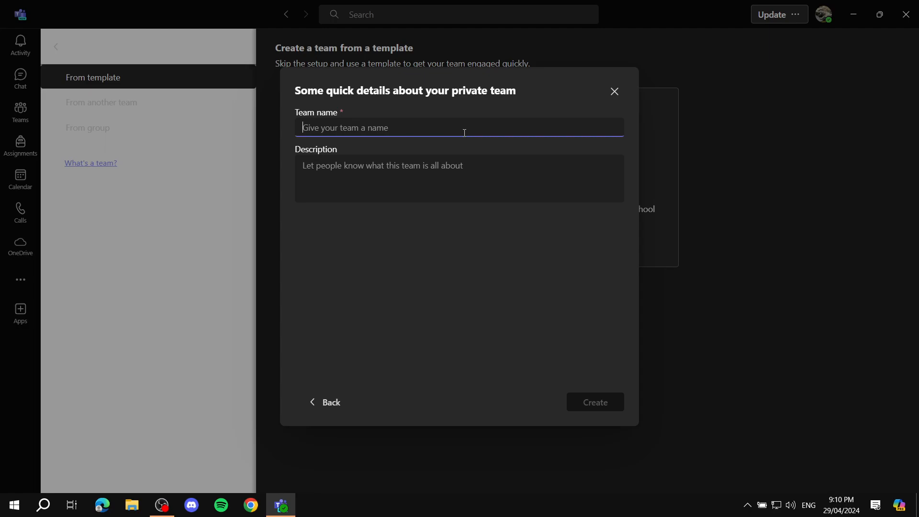
text(Y)
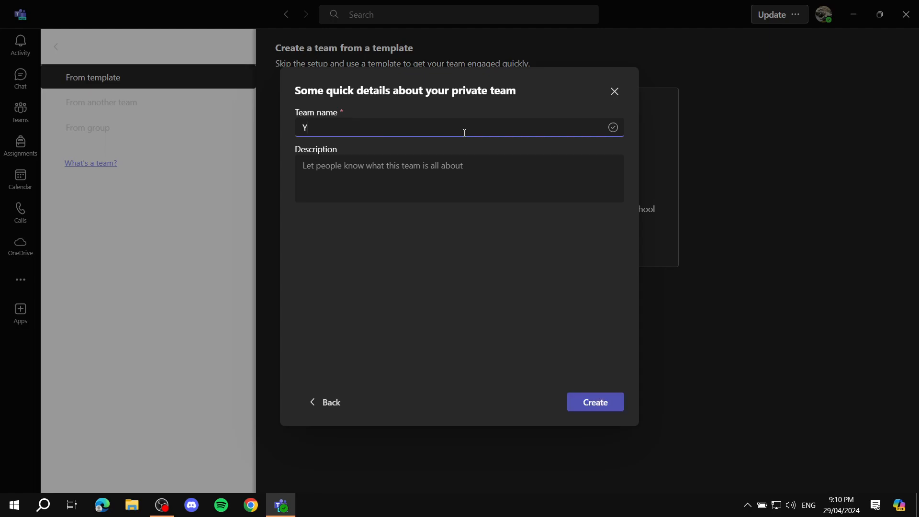
text(outube channel)
- Enter the team description "Here we will manage everything about the youtube channel."
click(397, 171)
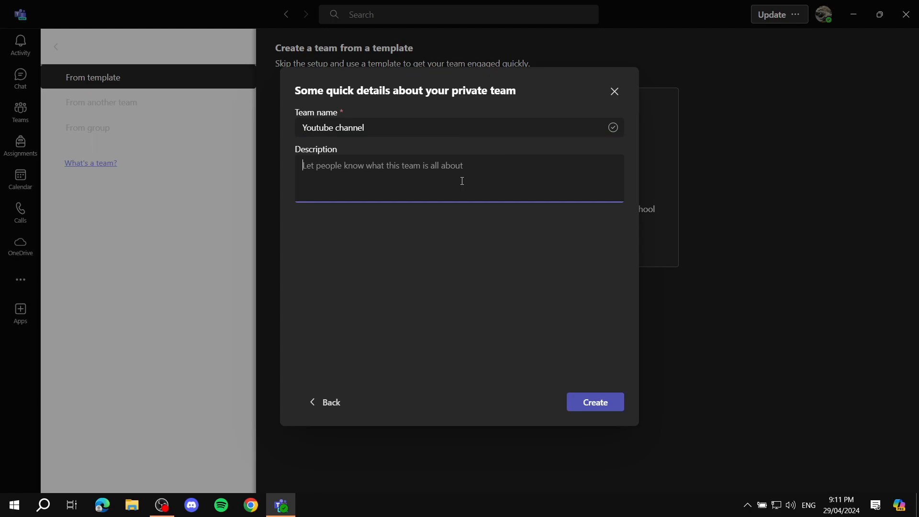
text(Here )
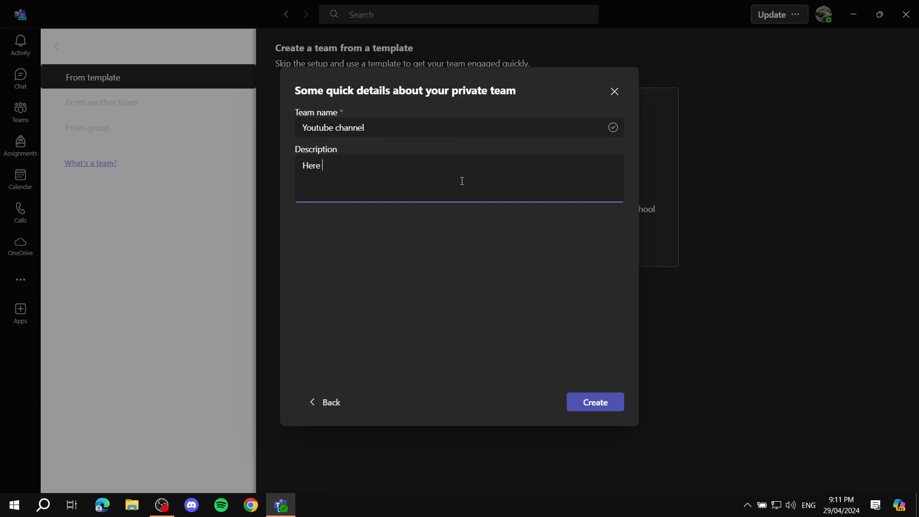
text(we will manage everything abouthte)
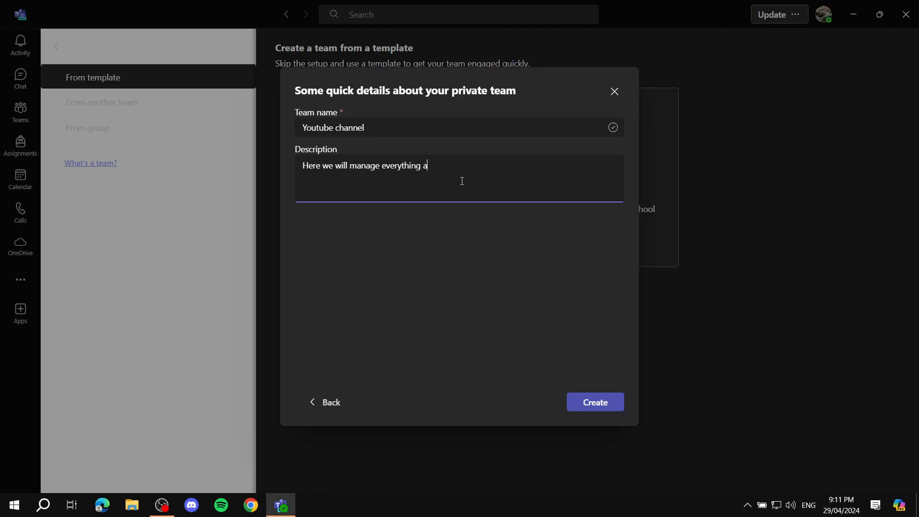
key(BackSpace)
key(BackSpace)
key(BackSpace)
text(the youtube channel.)
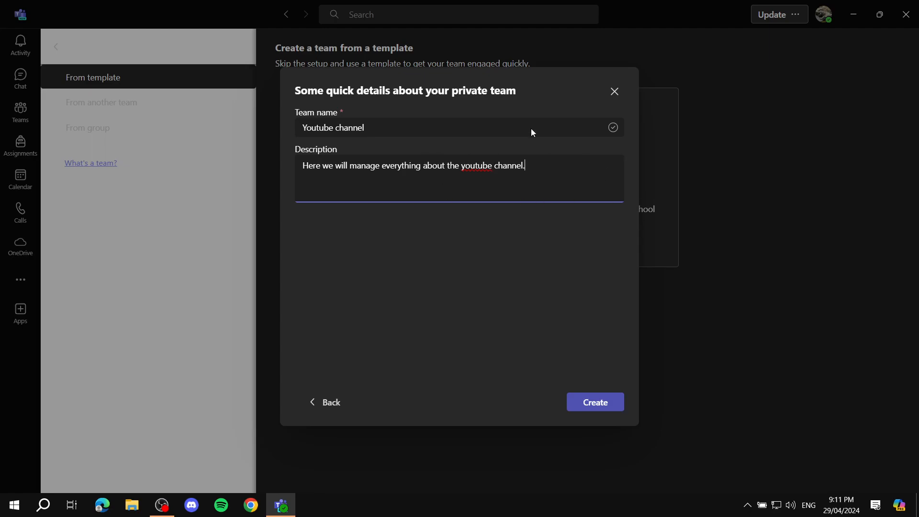
- Create the team and skip adding members to it
click(596, 406)
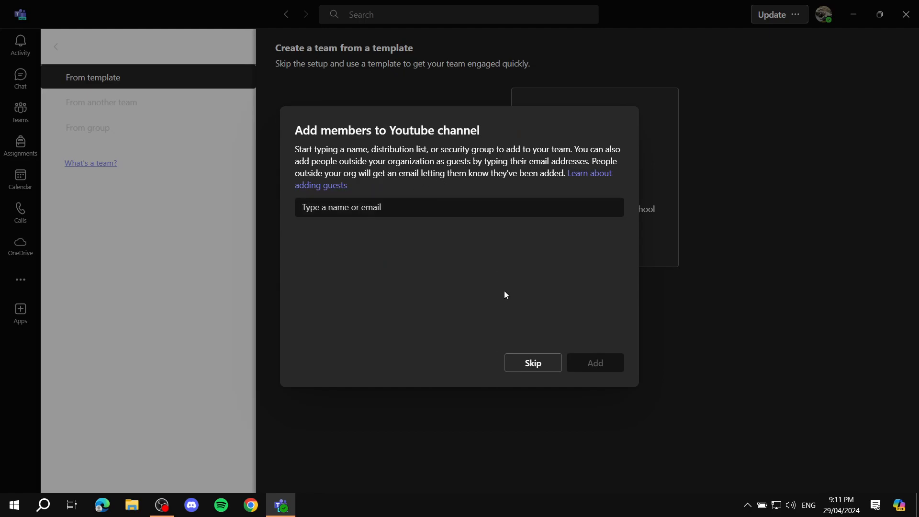
click(475, 199)
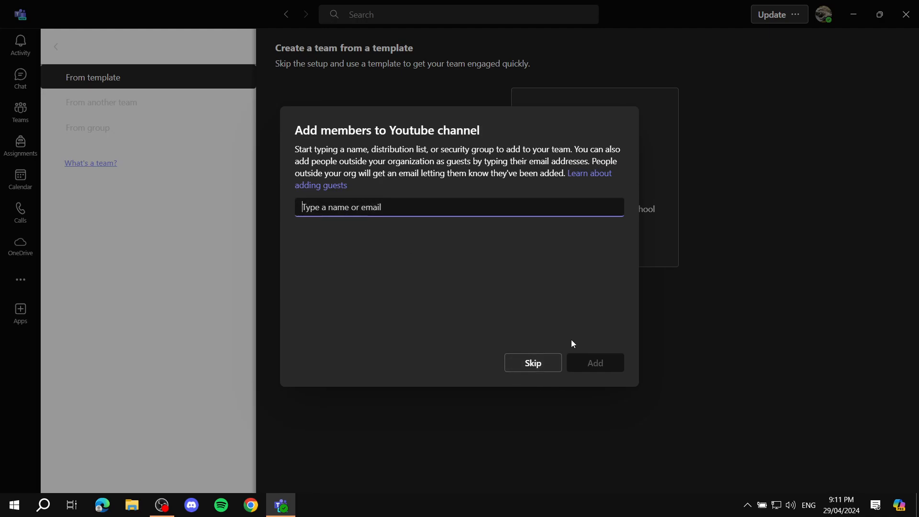
click(534, 363)
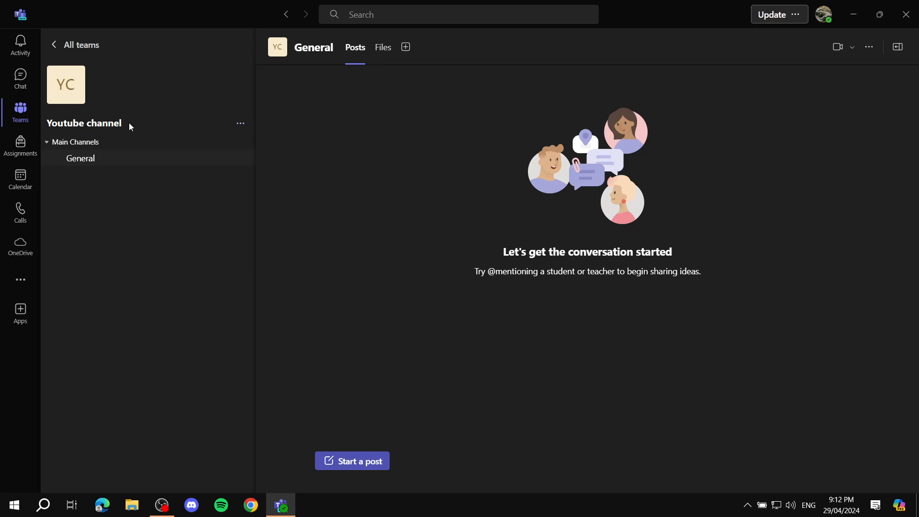
- Review the management options available for the Youtube channel team
drag(134, 124, 54, 127)
click(239, 124)
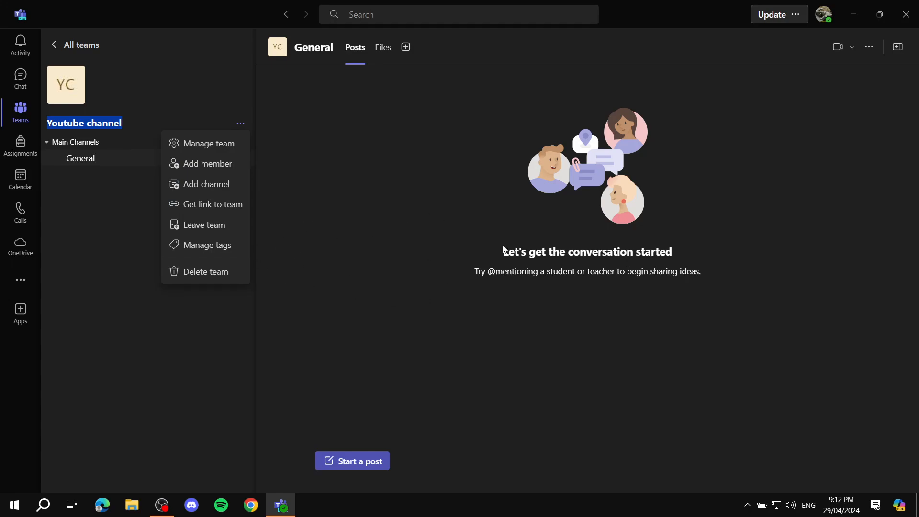
click(512, 190)
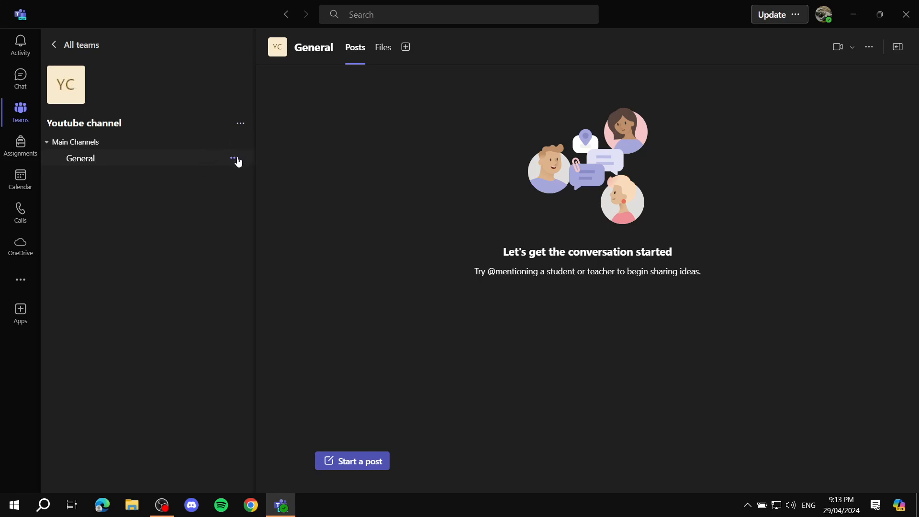
- Examine the moderation and connector settings of the General channel
click(234, 159)
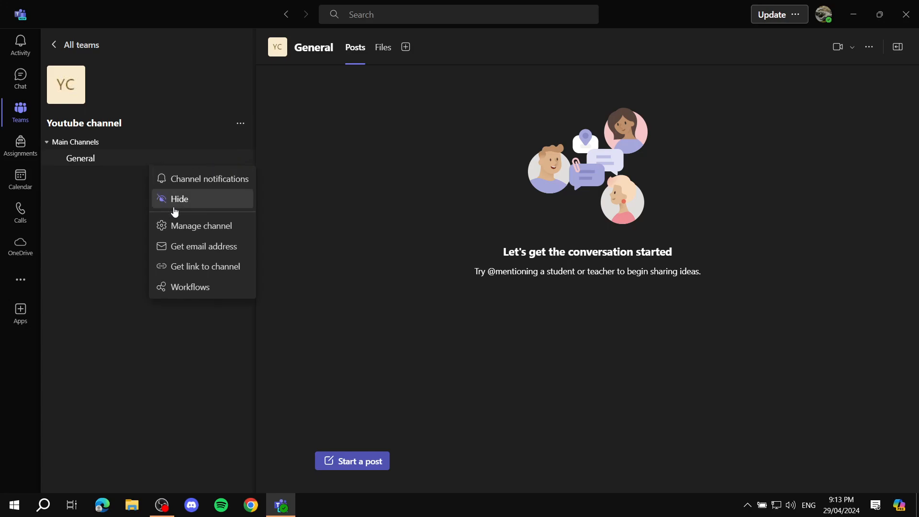
click(187, 227)
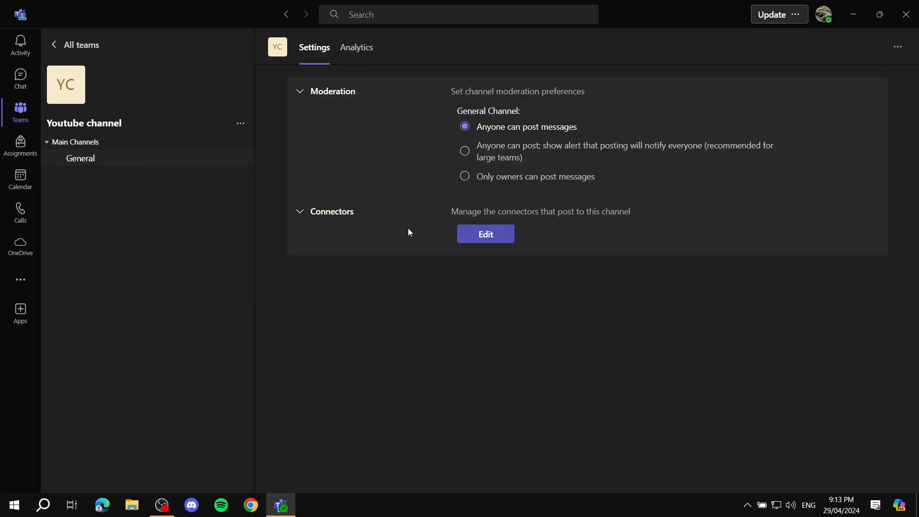
click(310, 212)
click(310, 212)
- Start a new channel in the Youtube channel team and name it "Script Writing"
click(241, 125)
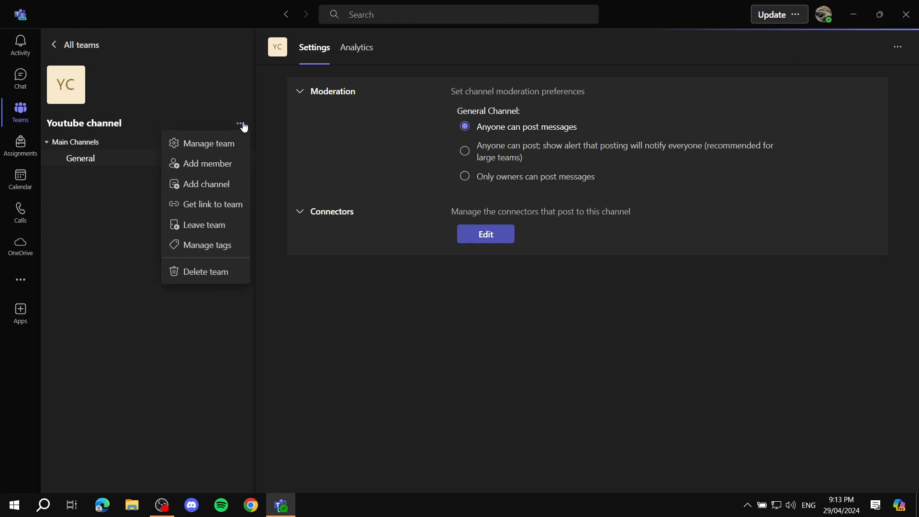
click(227, 191)
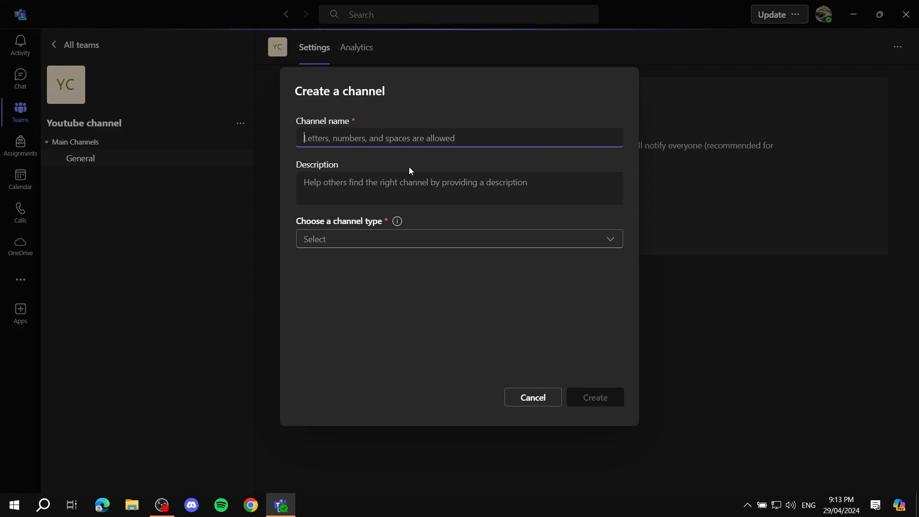
text(S)
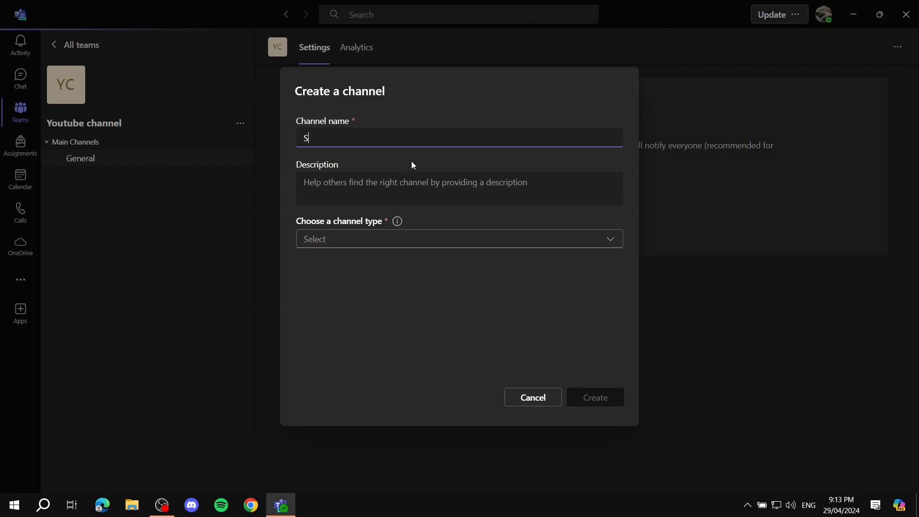
text(cript Wri)
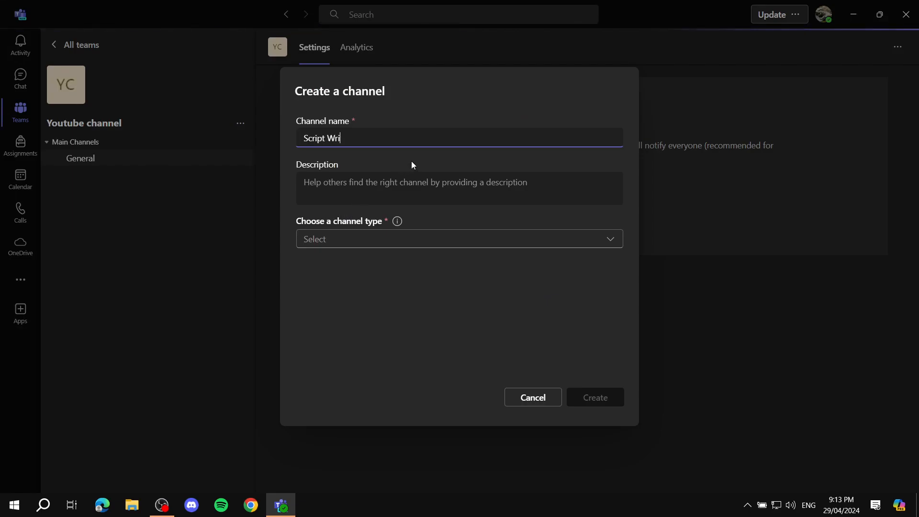
text(ting)
- Describe the new channel as "Discussion about script writing"
click(411, 195)
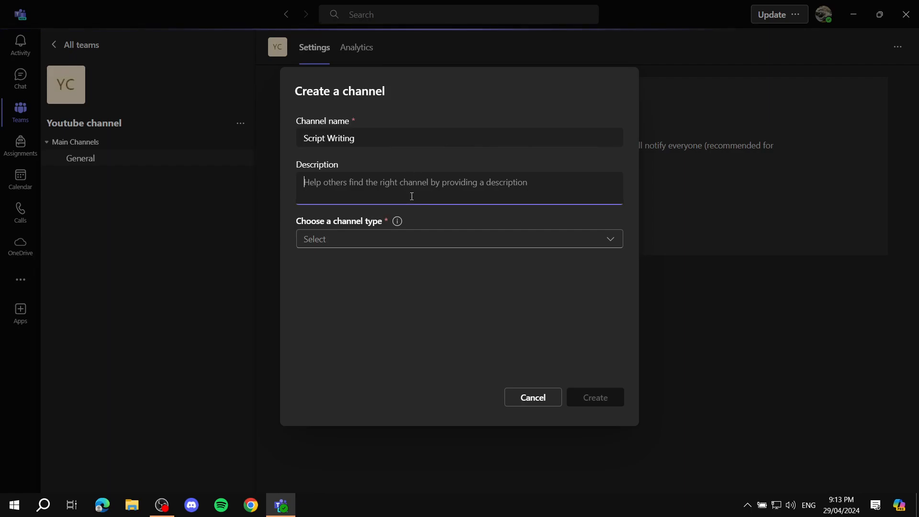
text(D)
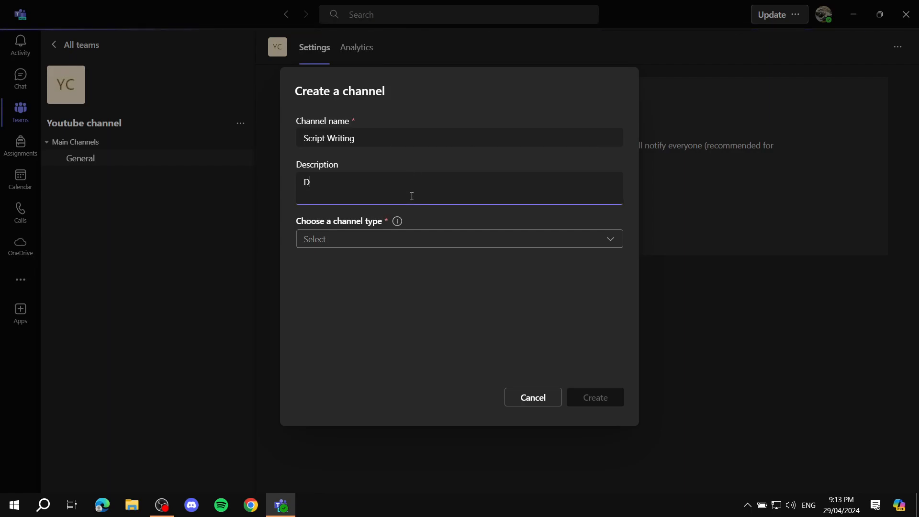
text(iscussion abo)
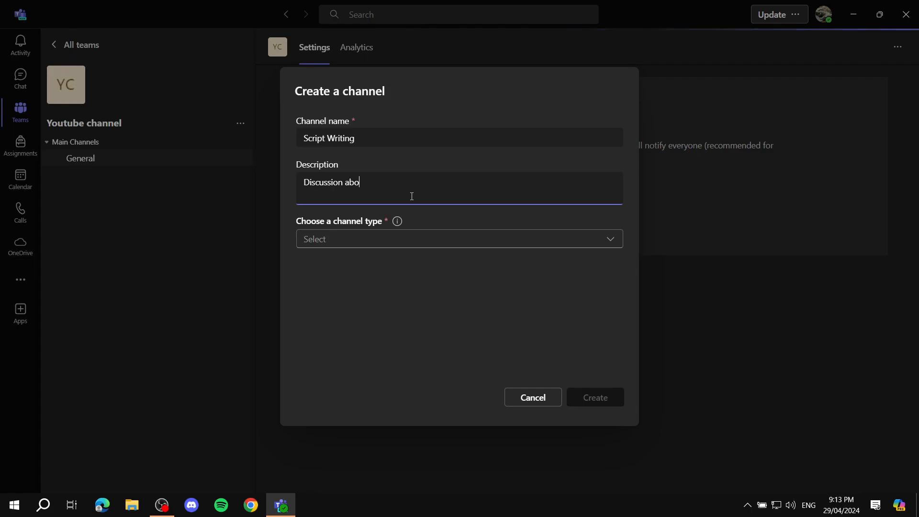
text(ut script wr)
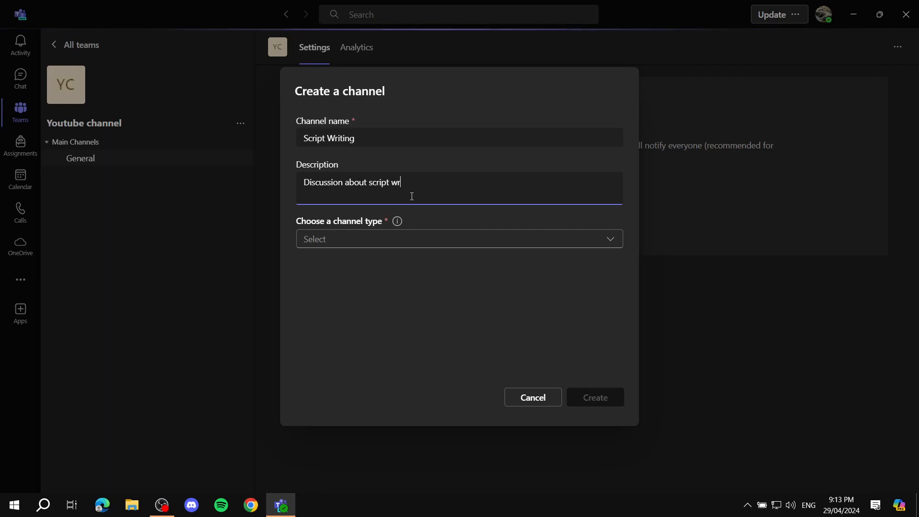
text(iting)
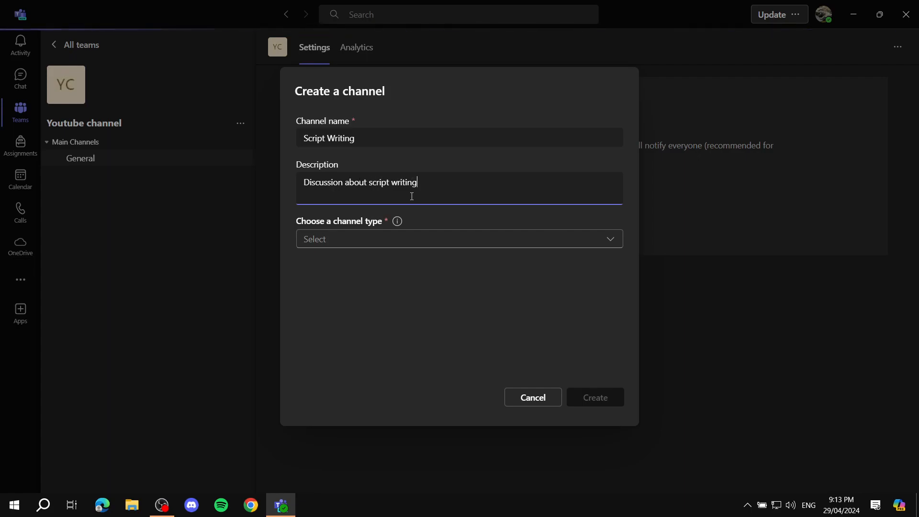
- Set the channel type to Standard, giving everyone on the team access, and create the channel
click(344, 235)
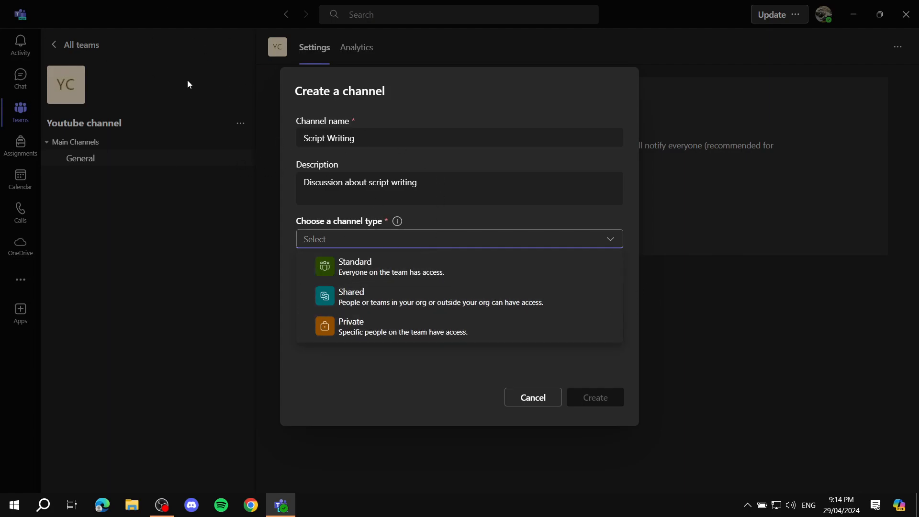
click(416, 263)
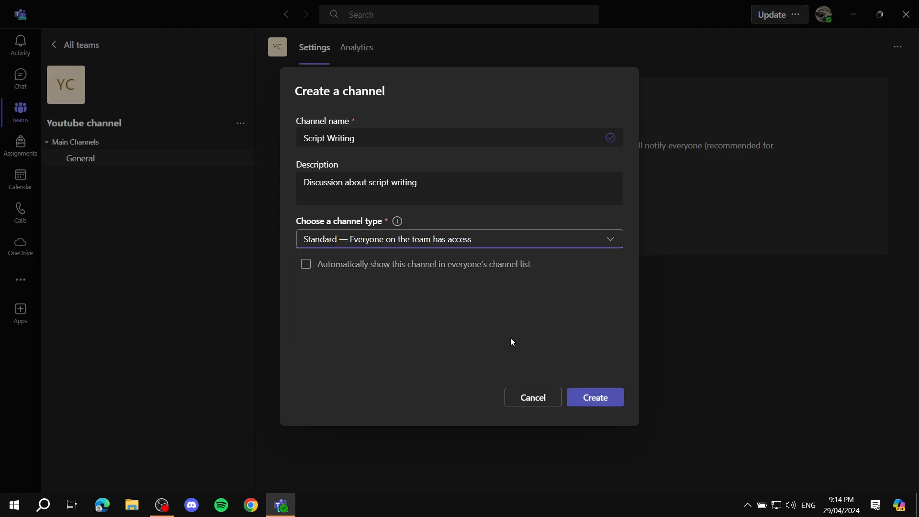
click(599, 400)
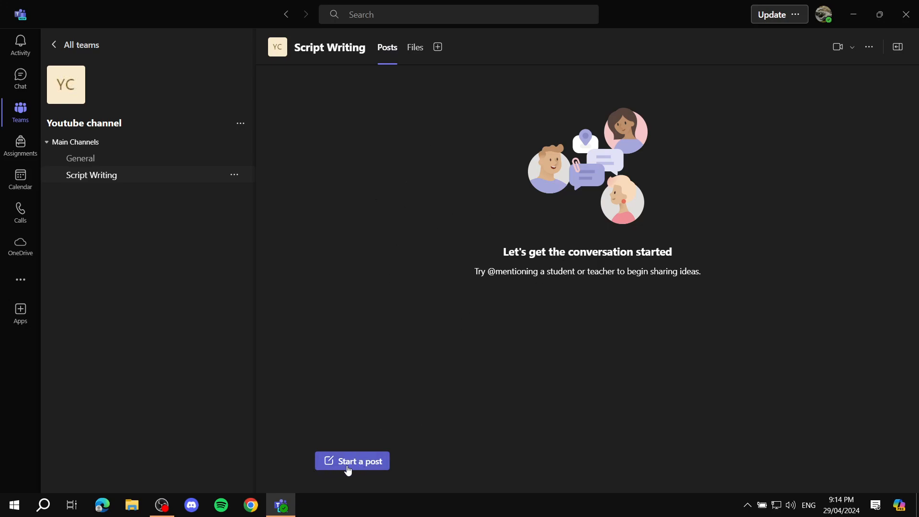
drag(449, 229, 624, 283)
click(495, 233)
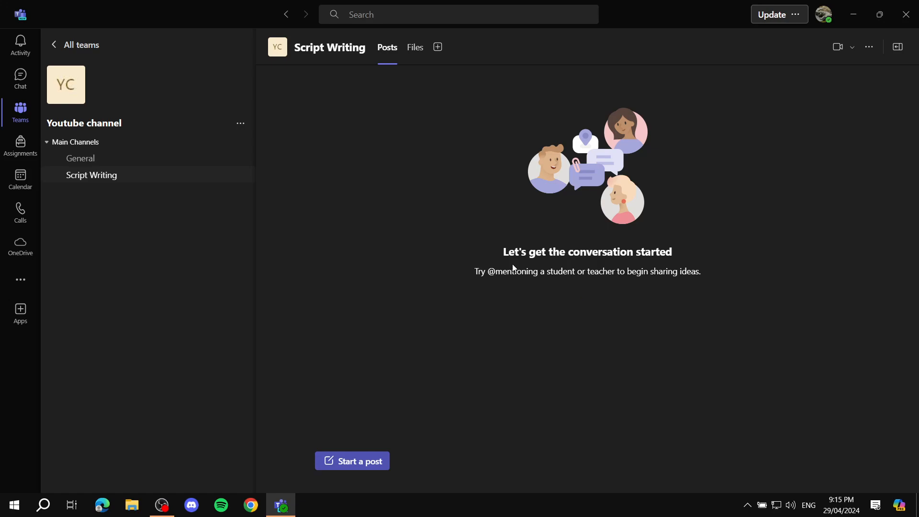
- Check the editable details of the Script Writing channel and close them without saving
click(235, 176)
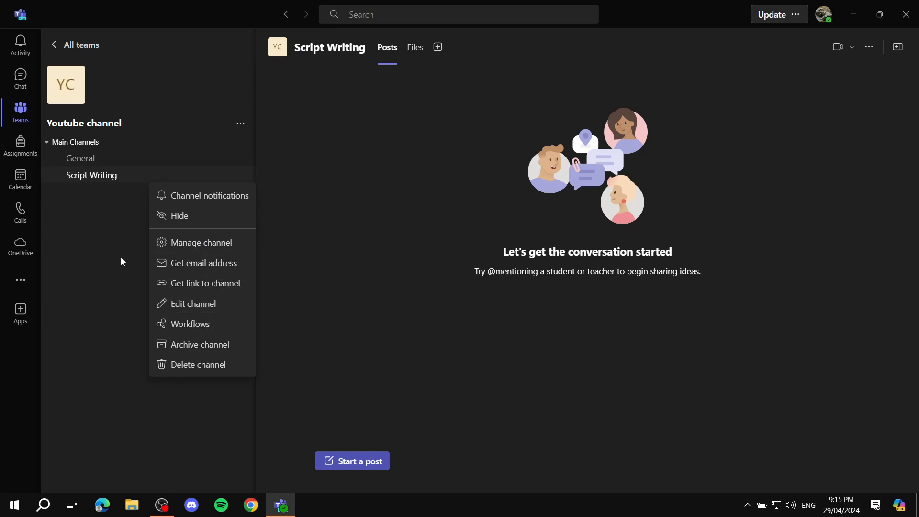
click(192, 307)
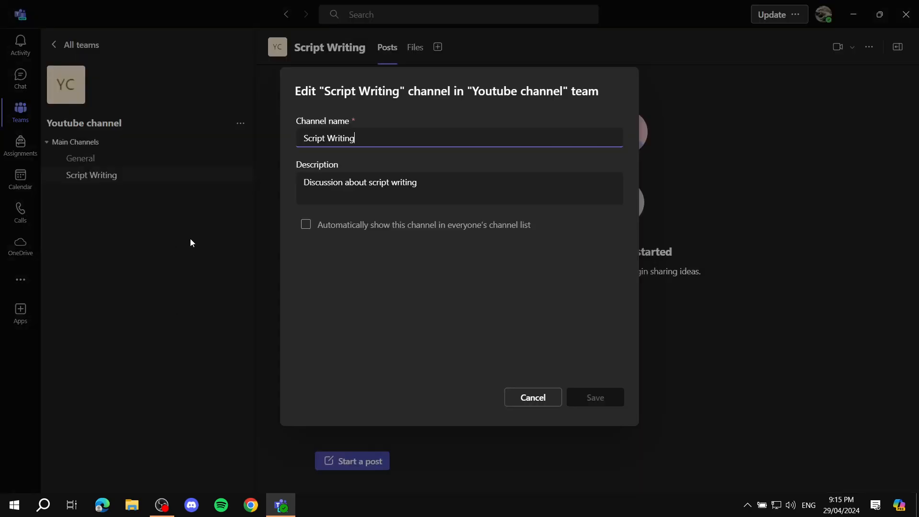
click(531, 399)
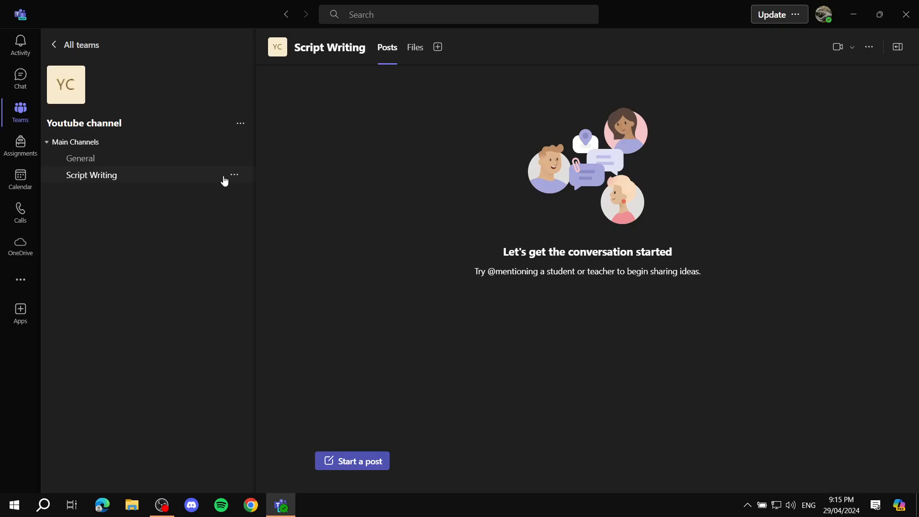
- Open the management settings of the Script Writing channel to view its details, moderation and connectors
click(235, 176)
click(230, 243)
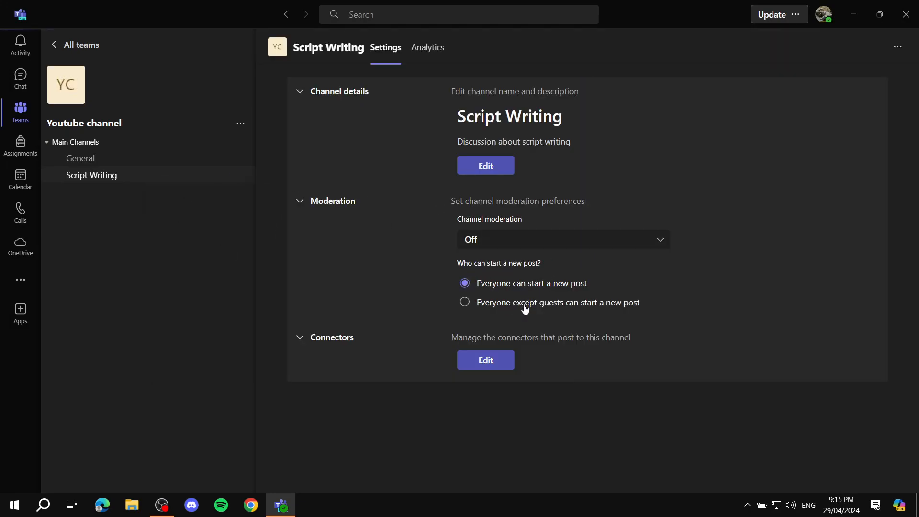
- Leave the channel settings and open the shared files of the Script Writing channel
drag(455, 266, 583, 270)
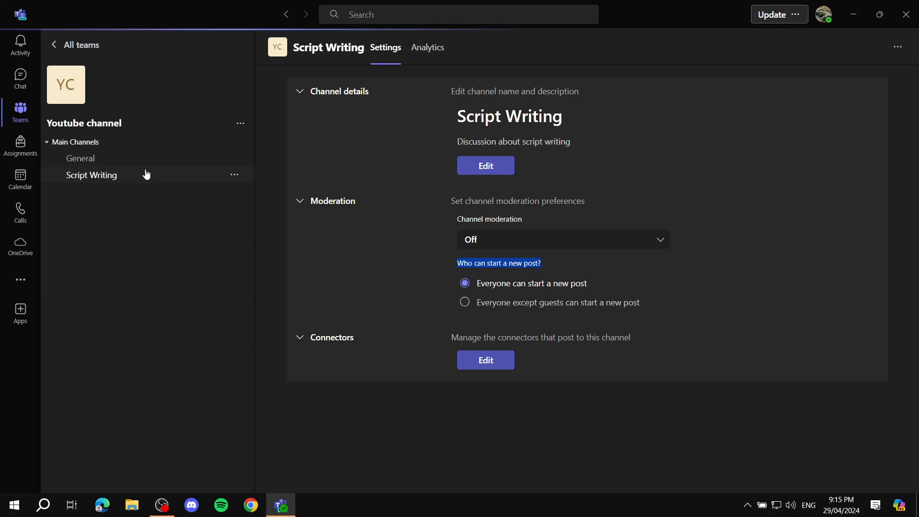
click(125, 176)
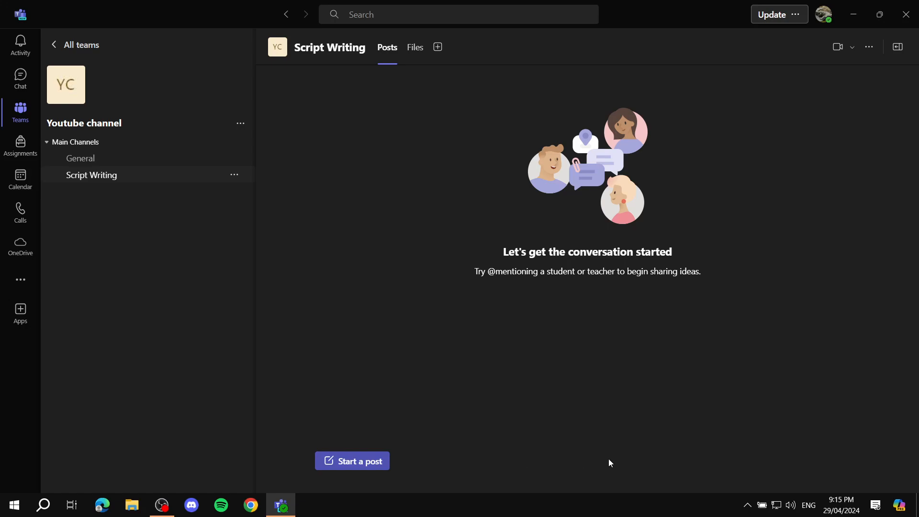
click(414, 53)
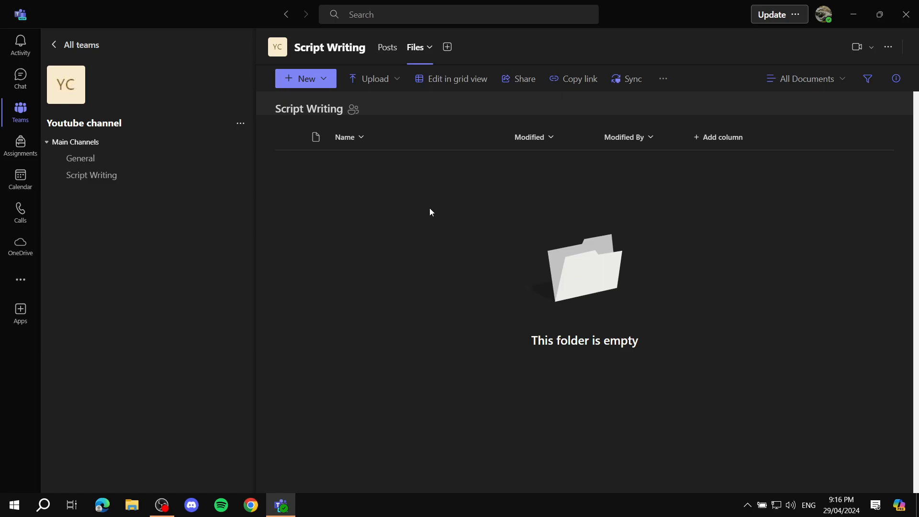
- Create a folder named Scripts in the Script Writing channel's files, keeping the yellow folder color
click(306, 79)
click(354, 98)
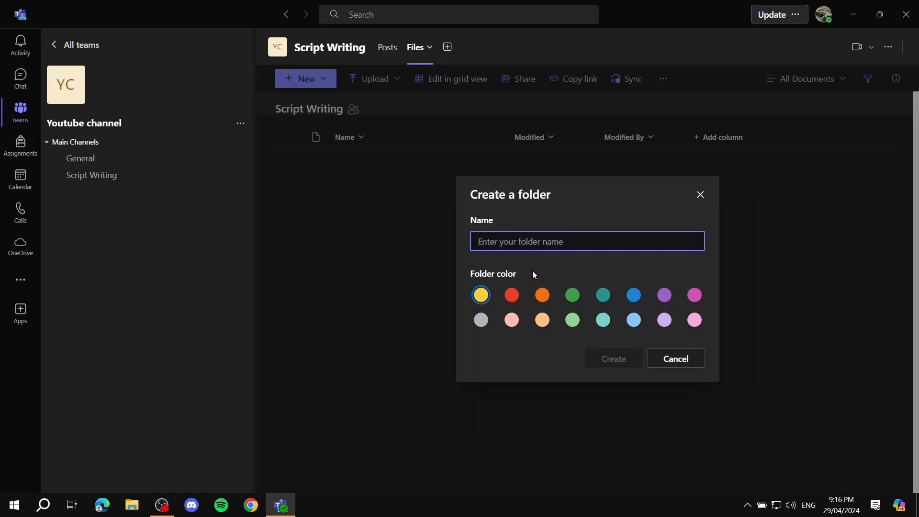
text(Projec)
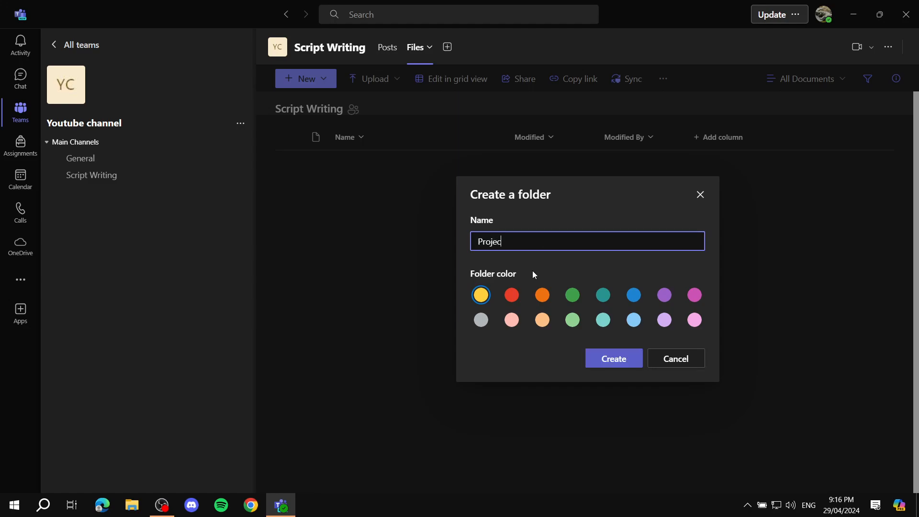
text(t 1)
key(BackSpace)
key(BackSpace)
key(BackSpace)
key(BackSpace)
key(BackSpace)
key(BackSpace)
key(BackSpace)
key(BackSpace)
key(BackSpace)
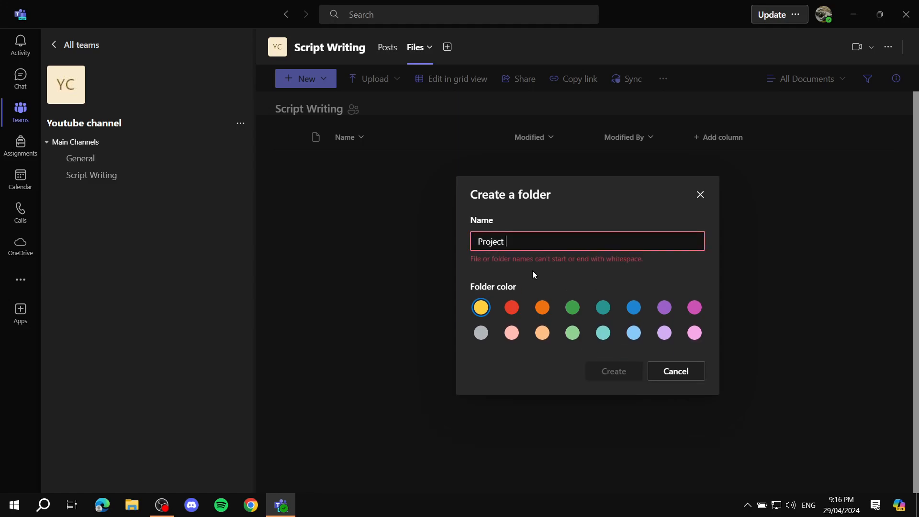
text(A)
key(BackSpace)
text(Scripts)
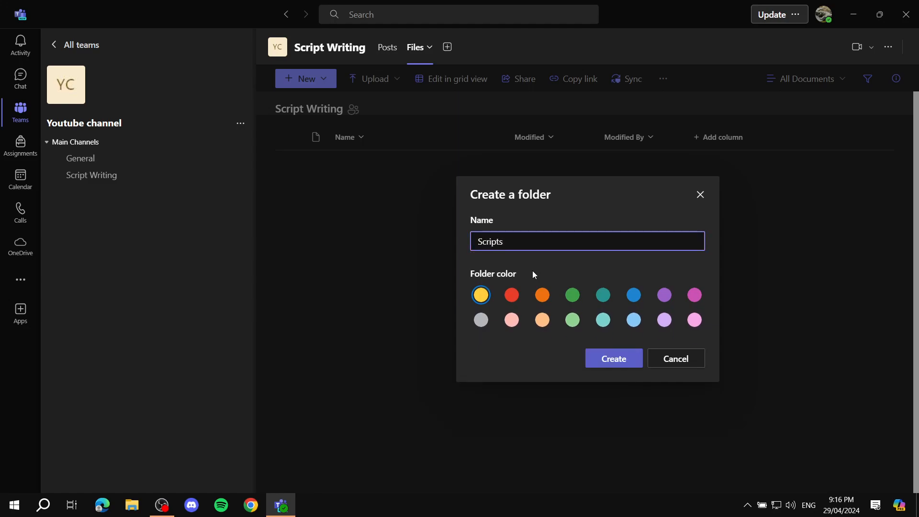
click(614, 359)
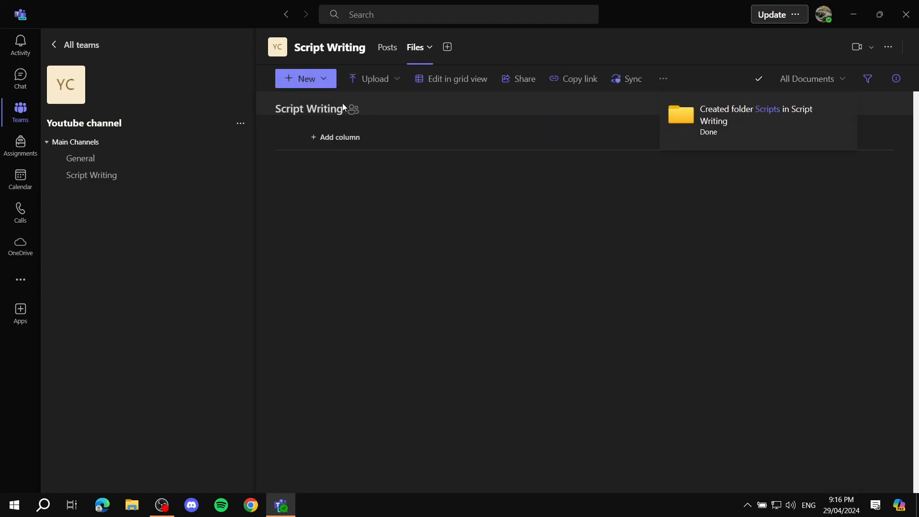
- Create a second folder named "Unedited videos" in the Script Writing channel's files
click(307, 83)
click(334, 109)
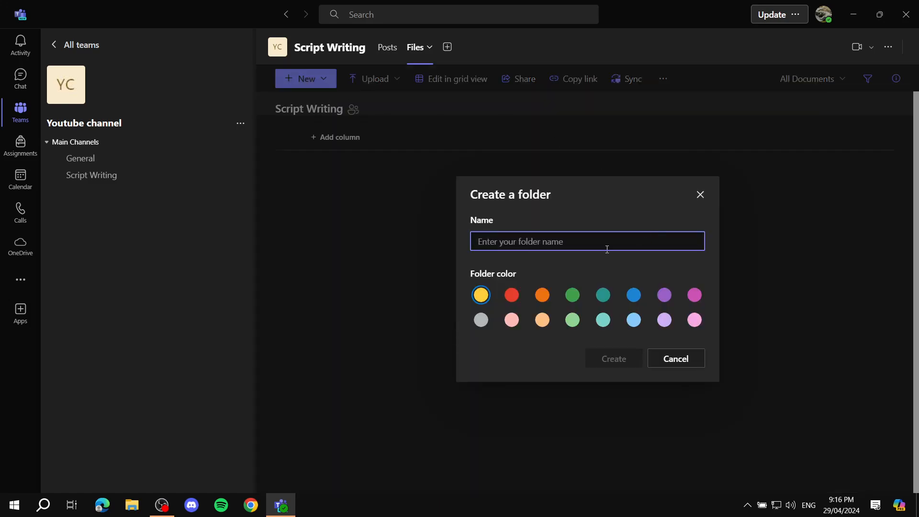
text(Une)
text(dited videos)
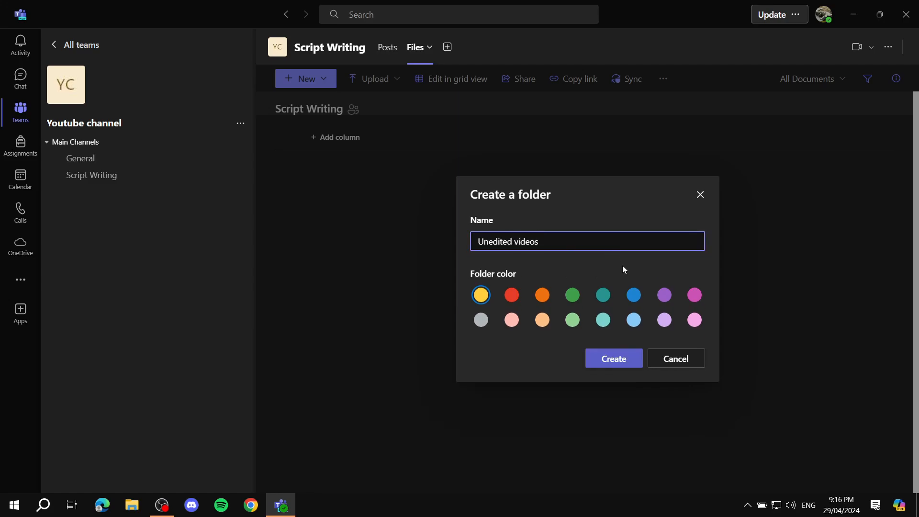
click(631, 353)
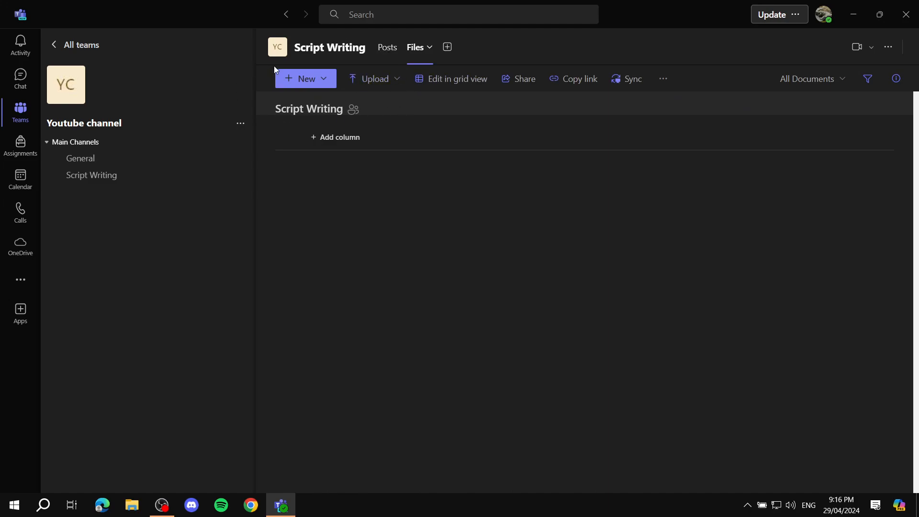
- Reload the channel's file list, look inside the Scripts folder and return to the Script Writing folder
click(389, 51)
click(412, 50)
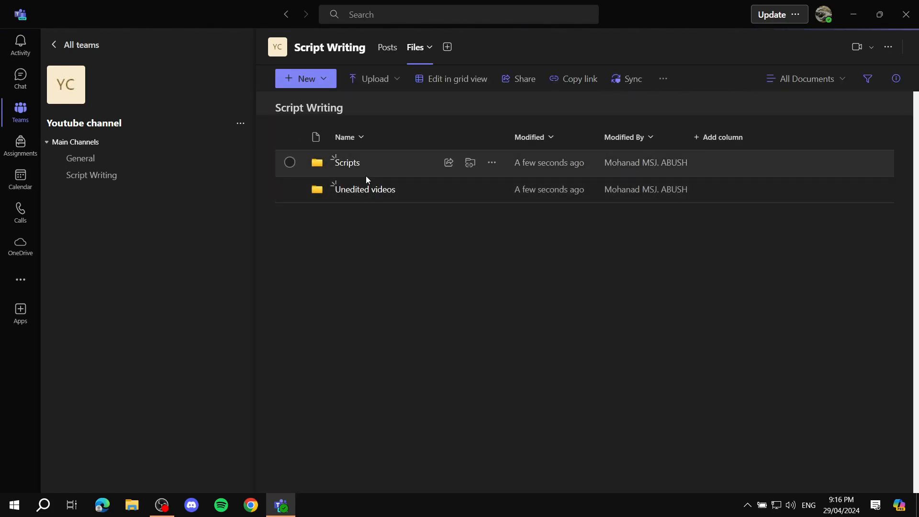
click(353, 163)
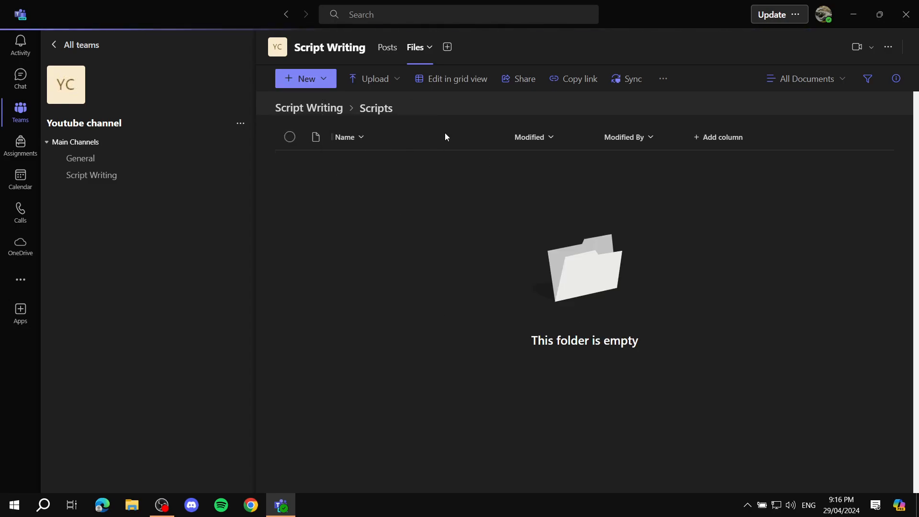
click(330, 112)
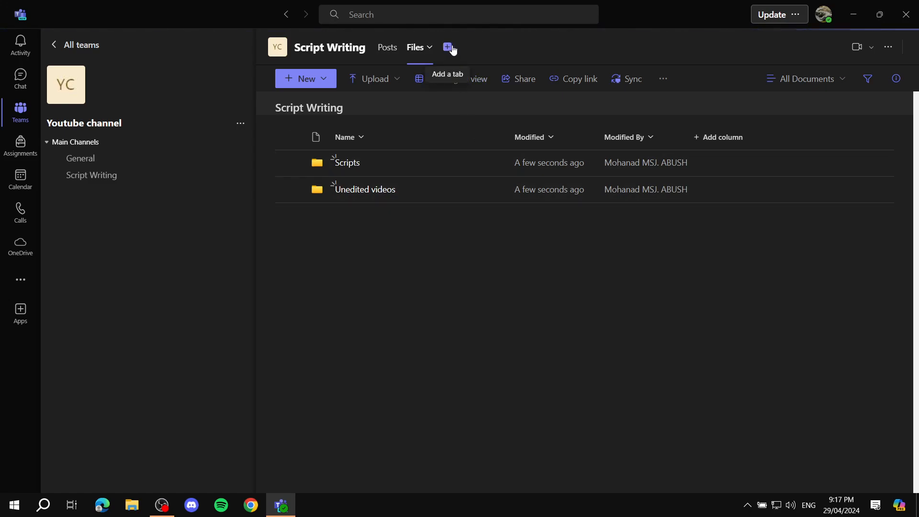
- Start a new post in the Script Writing channel with the subject "Type whatver" and mark it as important
click(387, 48)
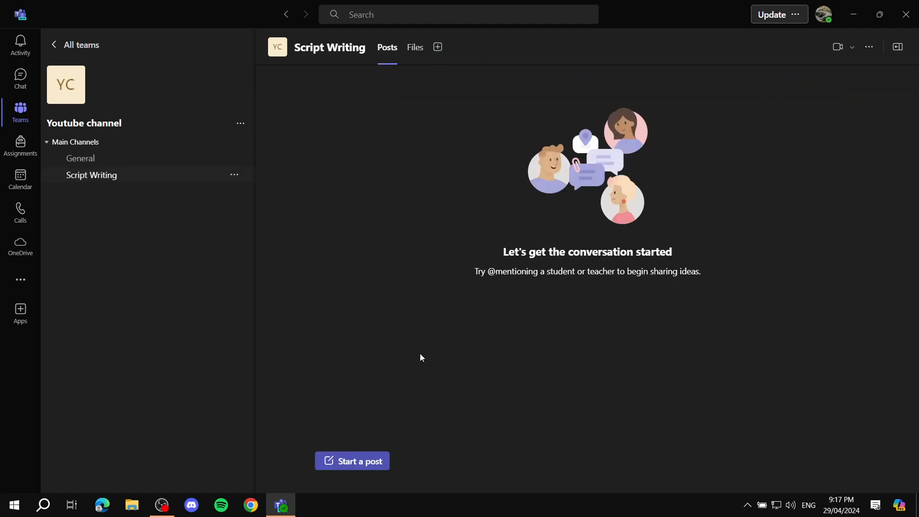
click(359, 462)
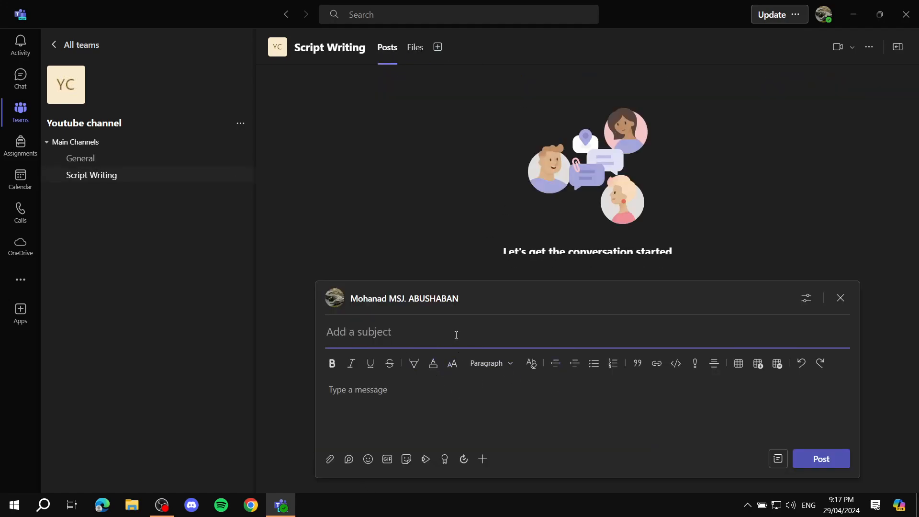
text(Type whatver)
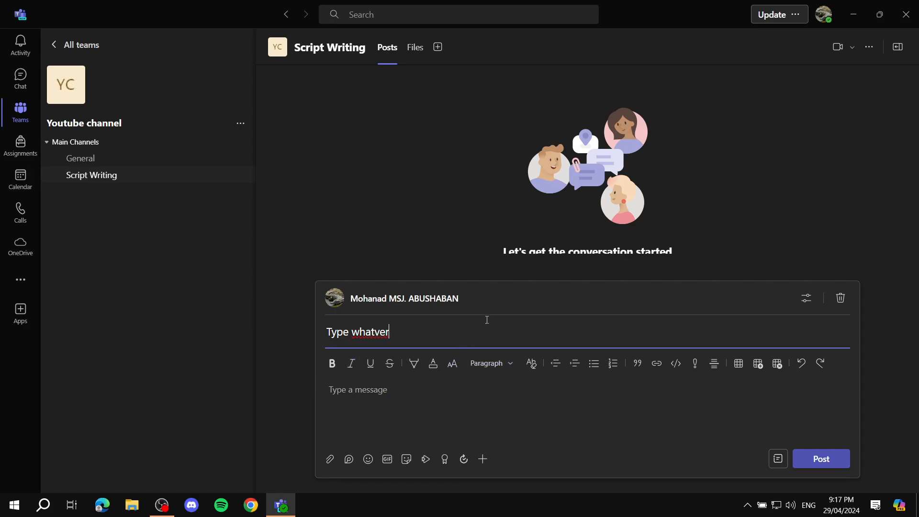
click(695, 364)
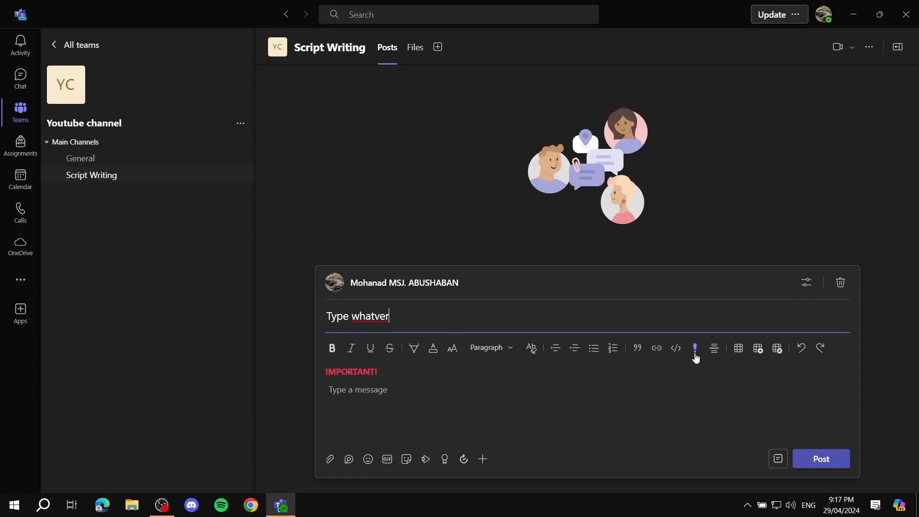
- Publish the post with the message "This is important" and dismiss the introduction to the new channels experience
click(440, 380)
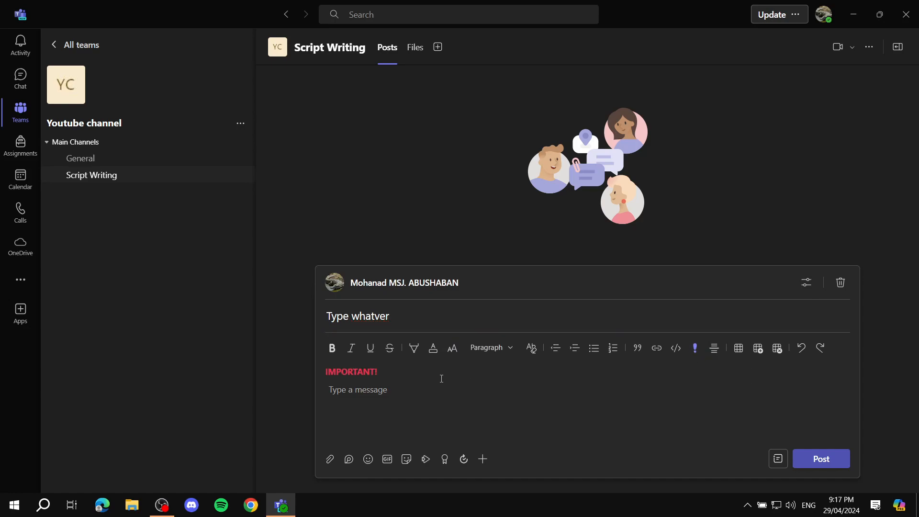
text(This is important)
click(821, 459)
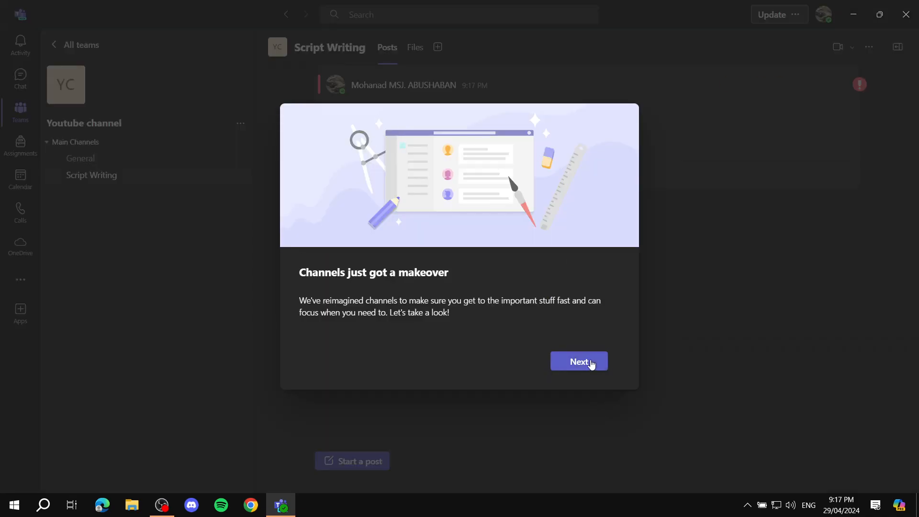
click(590, 362)
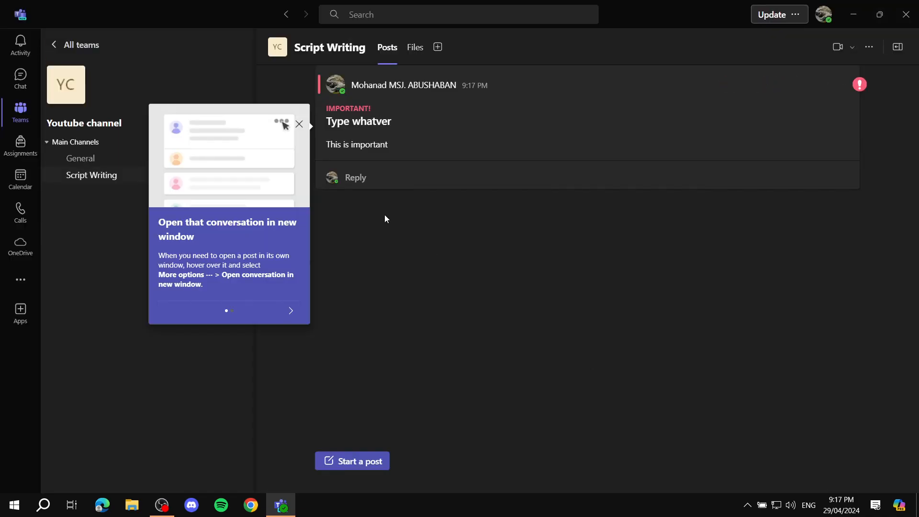
click(299, 124)
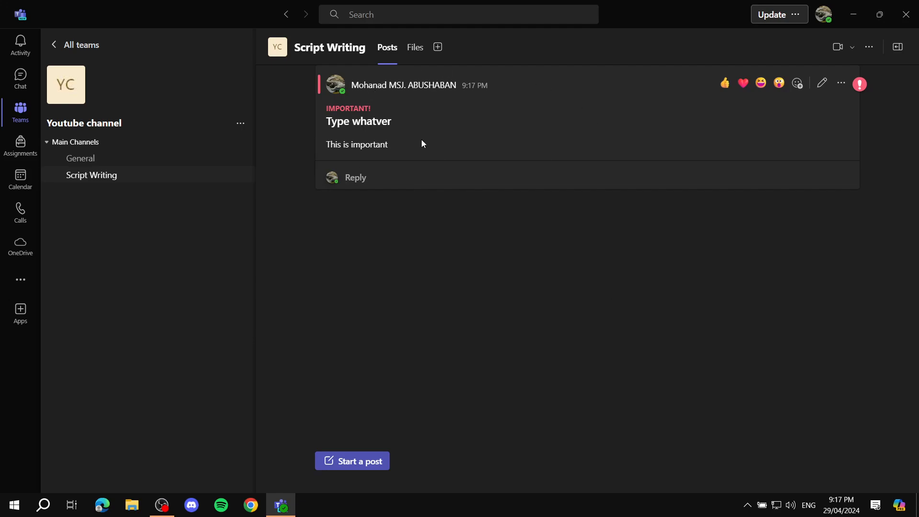
- Open the apps that can be added as a channel tab and search them for "Tre" and "Asana"
click(415, 48)
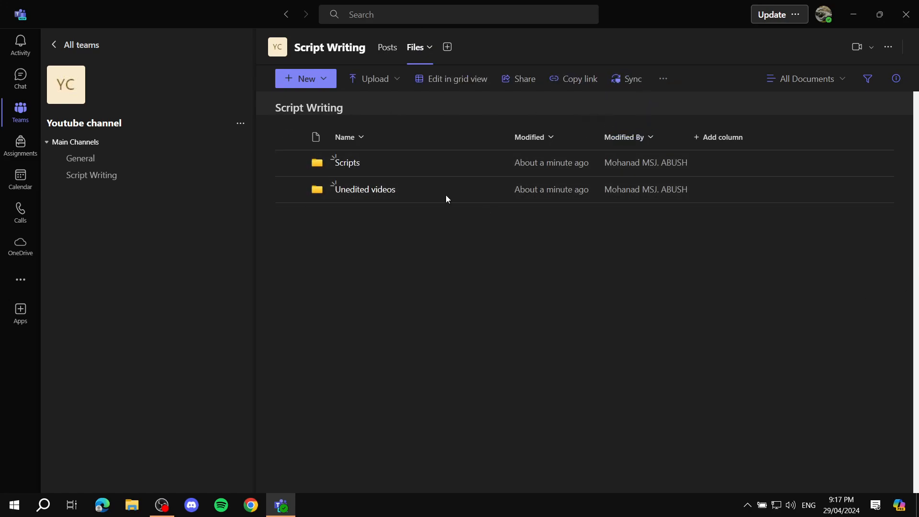
click(447, 47)
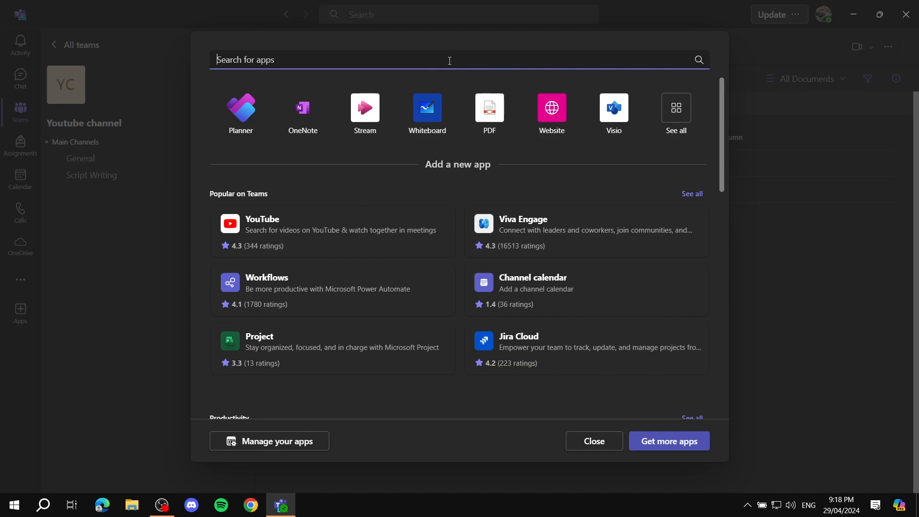
text(Tre)
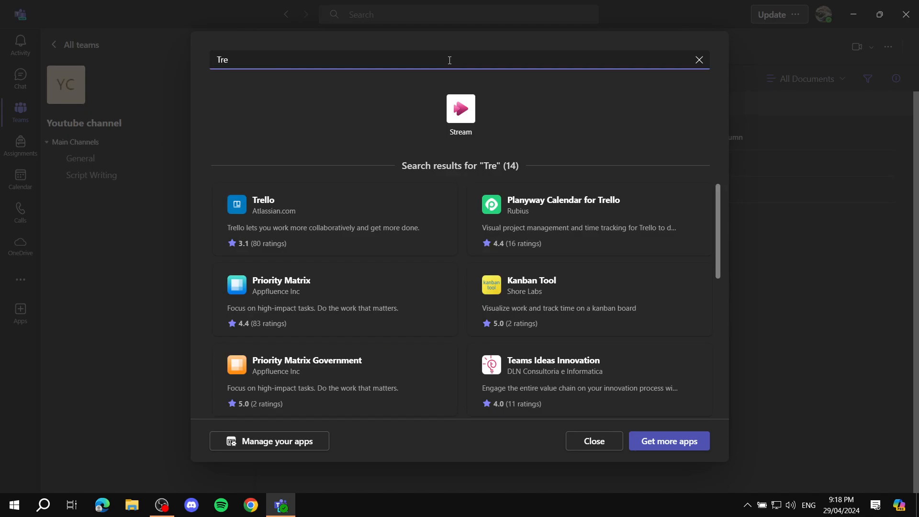
key(BackSpace)
key(BackSpace)
key(BackSpace)
text(Asa)
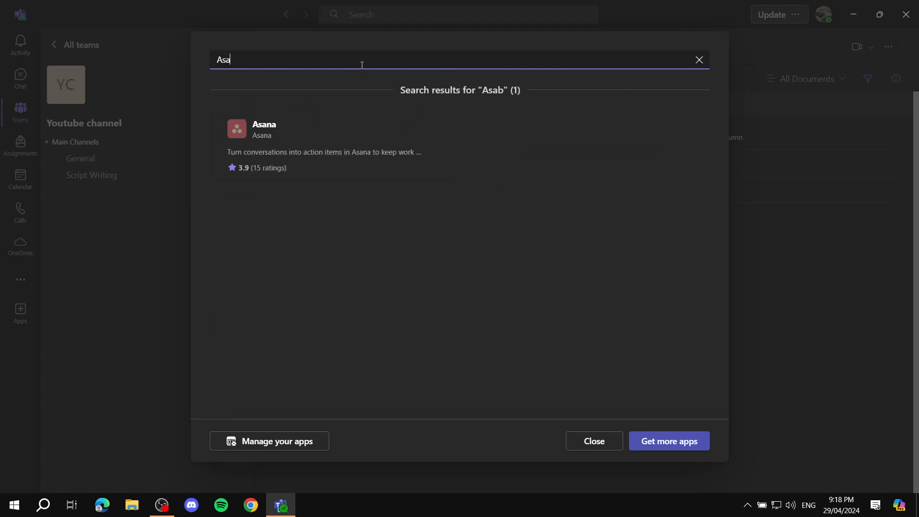
text(na)
key(BackSpace)
key(BackSpace)
key(BackSpace)
key(BackSpace)
key(BackSpace)
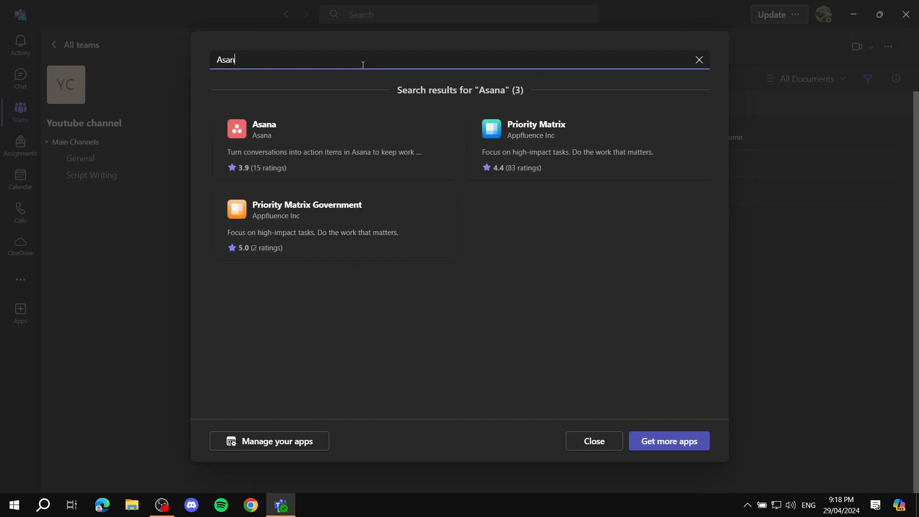
- Find Planner and add it as a tab with a new plan named Tasks, posting about it to the channel, and dismiss its notices
text(Plann)
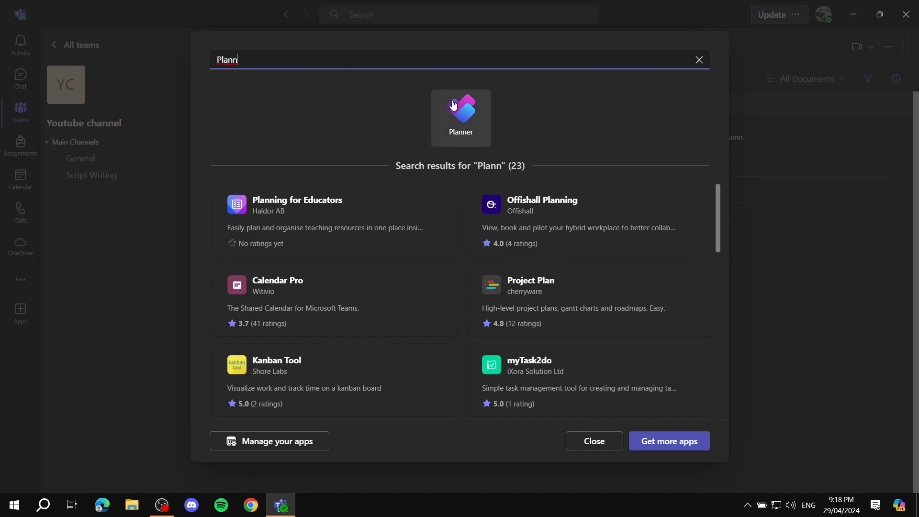
click(453, 105)
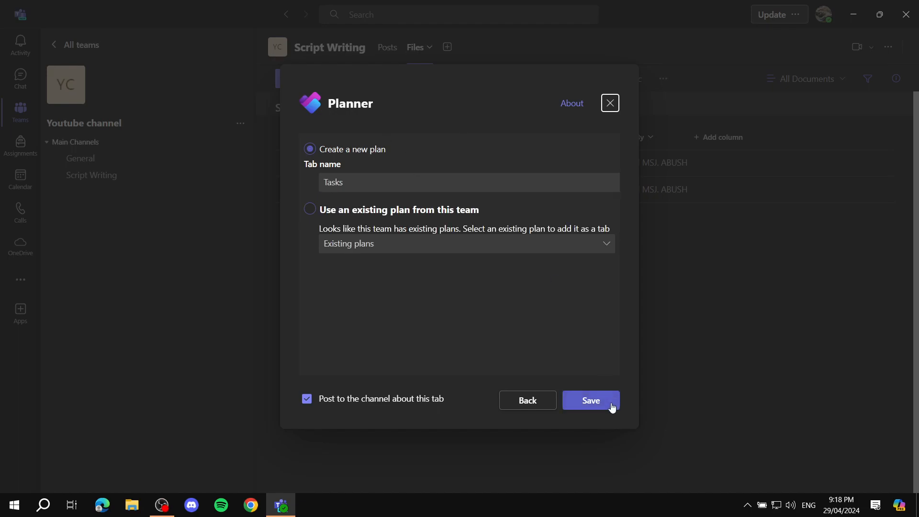
click(596, 405)
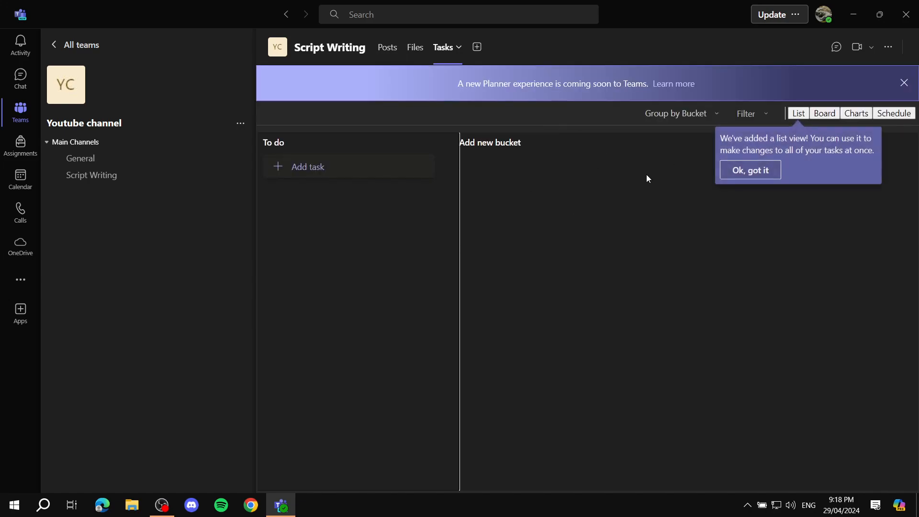
click(759, 174)
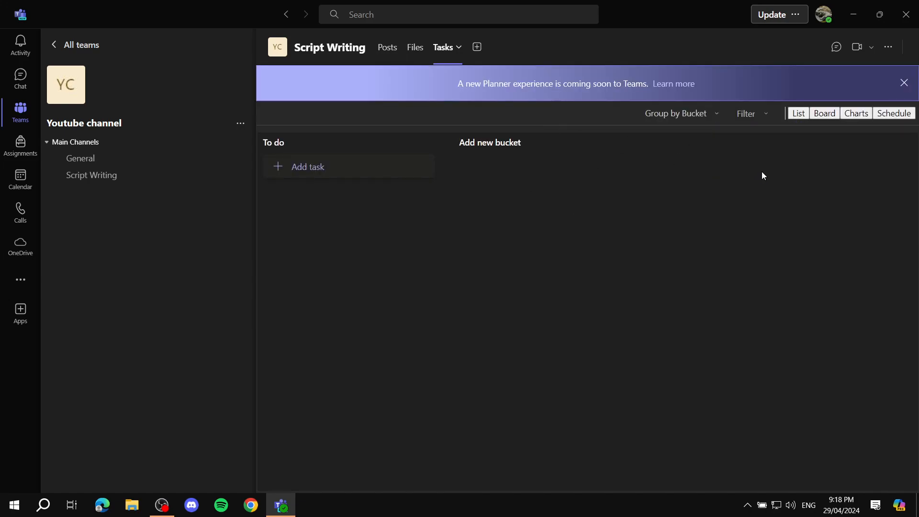
click(903, 83)
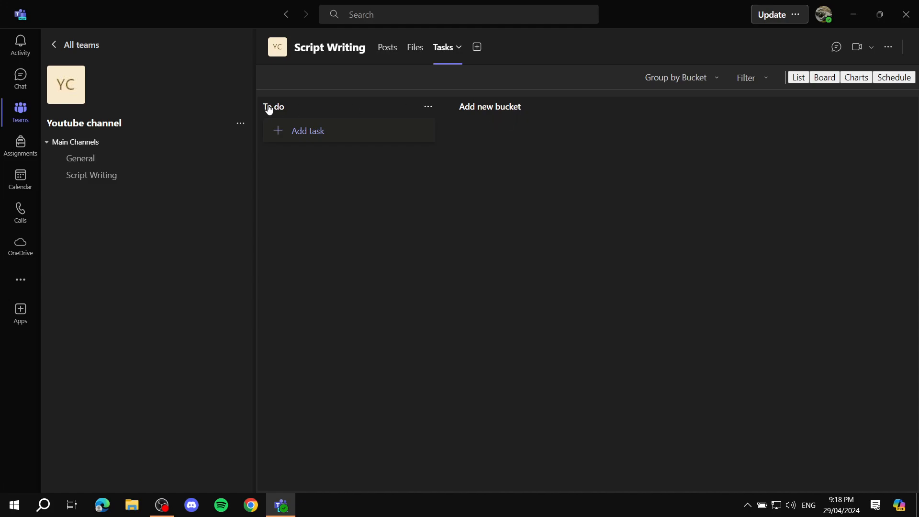
- Add a bucket named "In progress" beside the To do bucket in the Tasks plan
mouse_move(294, 113)
mouse_down()
mouse_move(269, 111)
mouse_move(311, 111)
mouse_up()
click(486, 114)
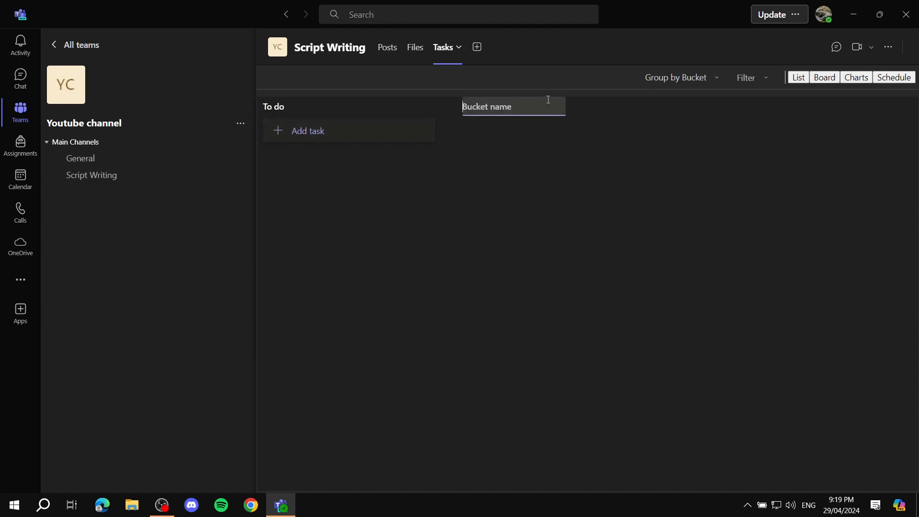
text(In progress)
key(Return)
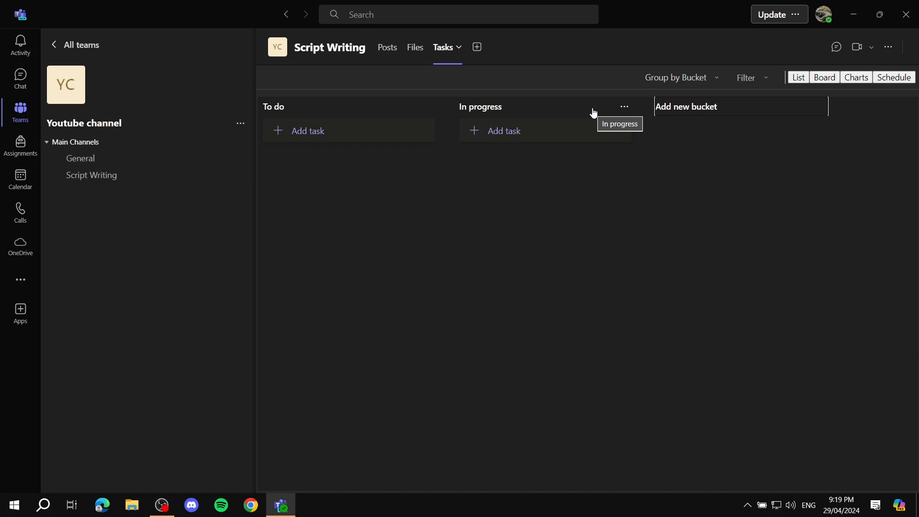
- Add two more buckets named "Under review" and "Completed" after the In progress bucket
click(726, 102)
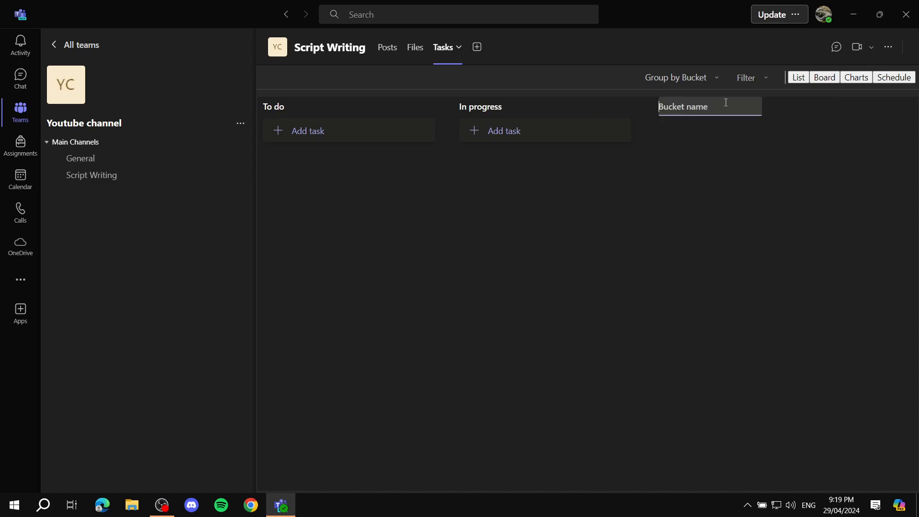
text(Under review)
key(Return)
drag(584, 487, 754, 159)
click(756, 102)
text(Completed)
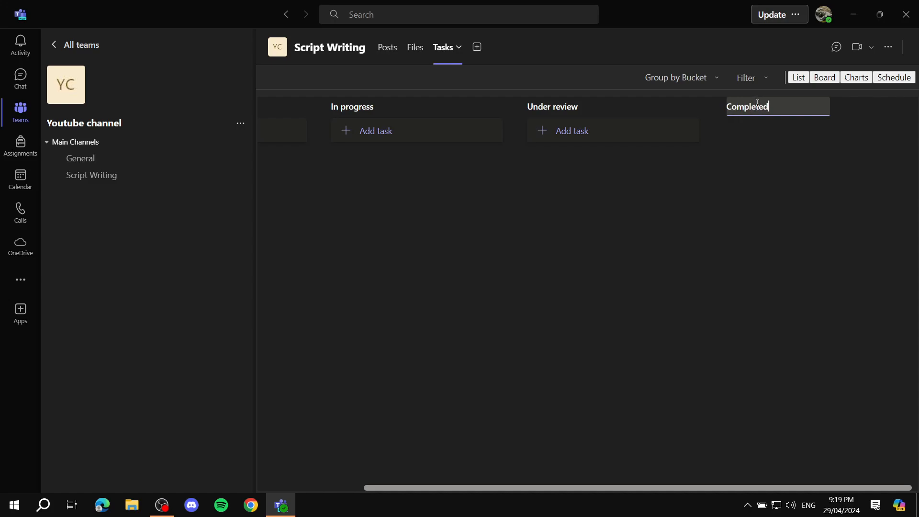
key(Return)
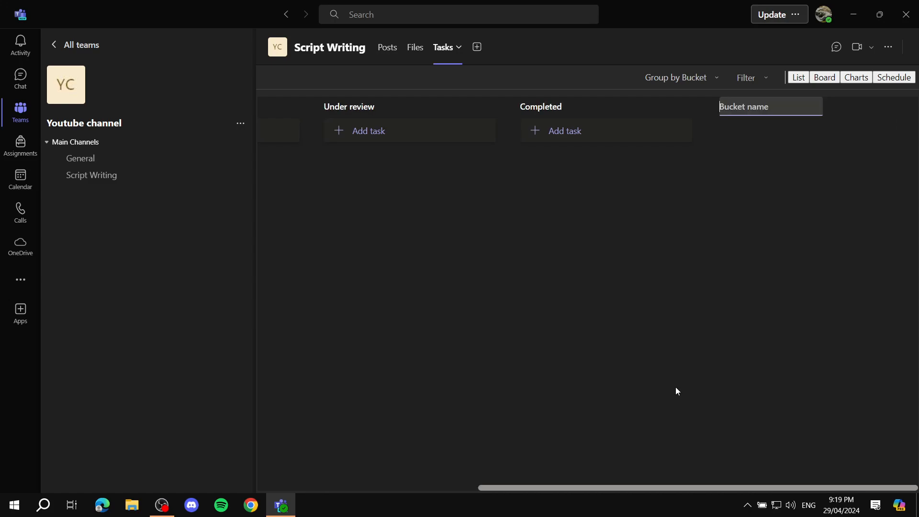
scroll(491, 484, left, 7)
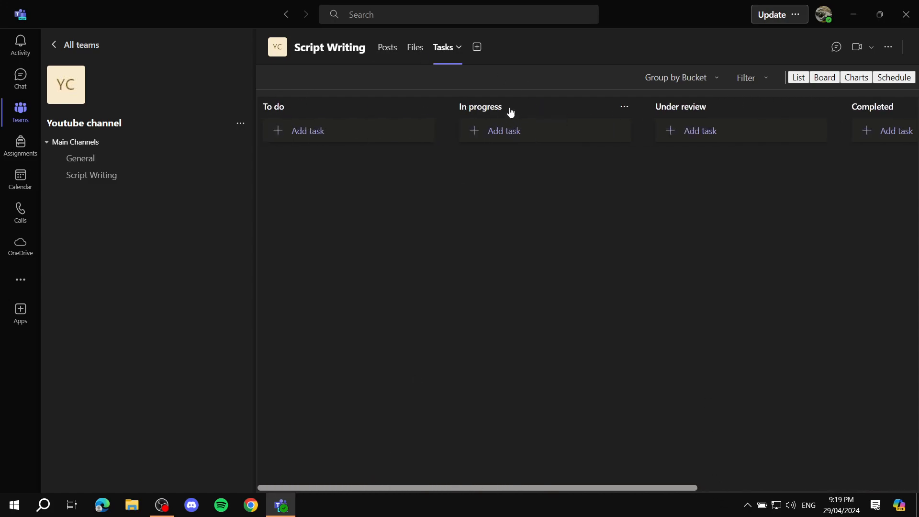
scroll(578, 487, right, 4)
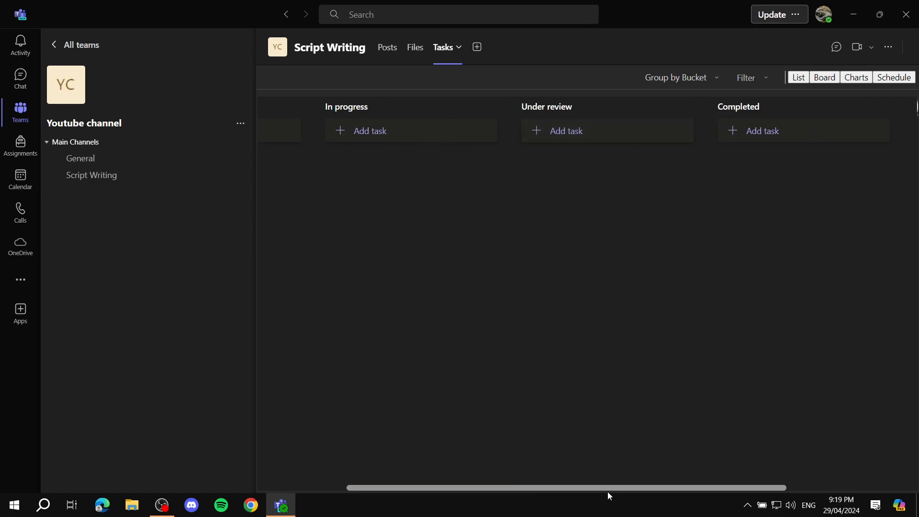
drag(606, 489, 433, 472)
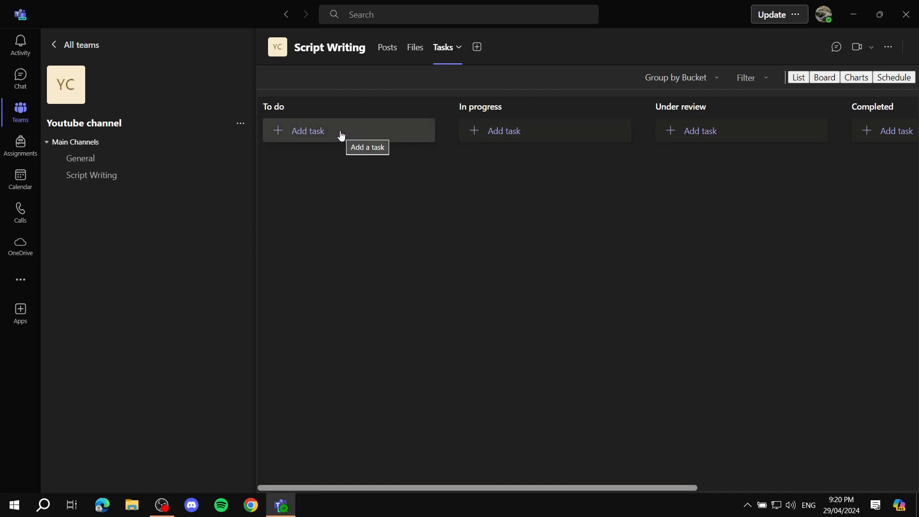
scroll(306, 132, right, 5)
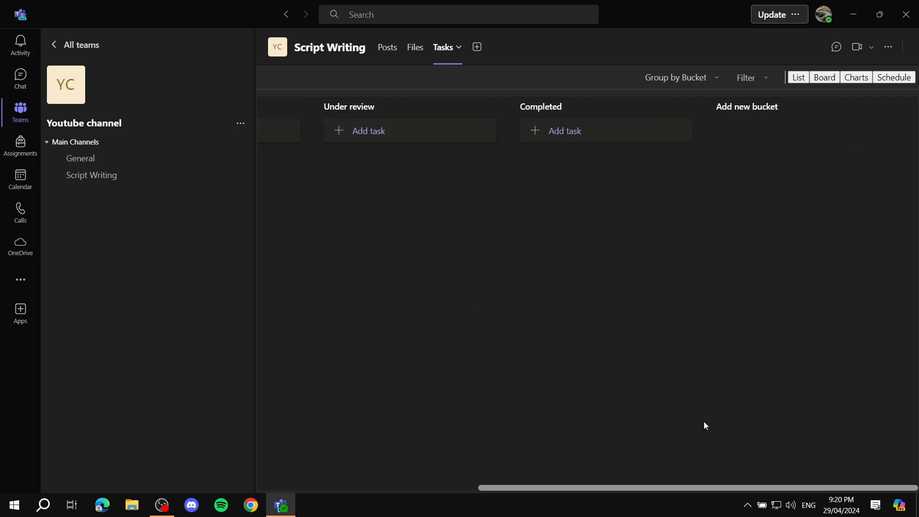
drag(620, 487, 302, 475)
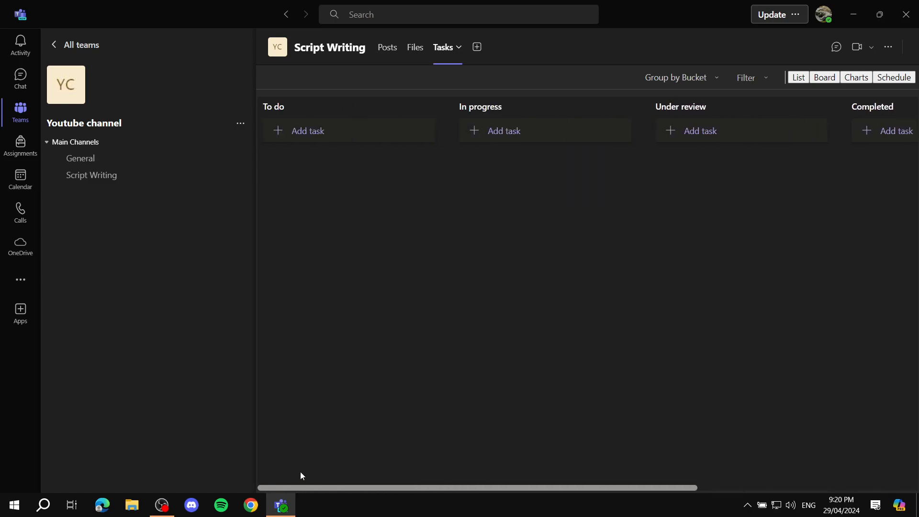
- Add a task named "Write an intro for script" to the To do bucket and close the new task form
click(317, 132)
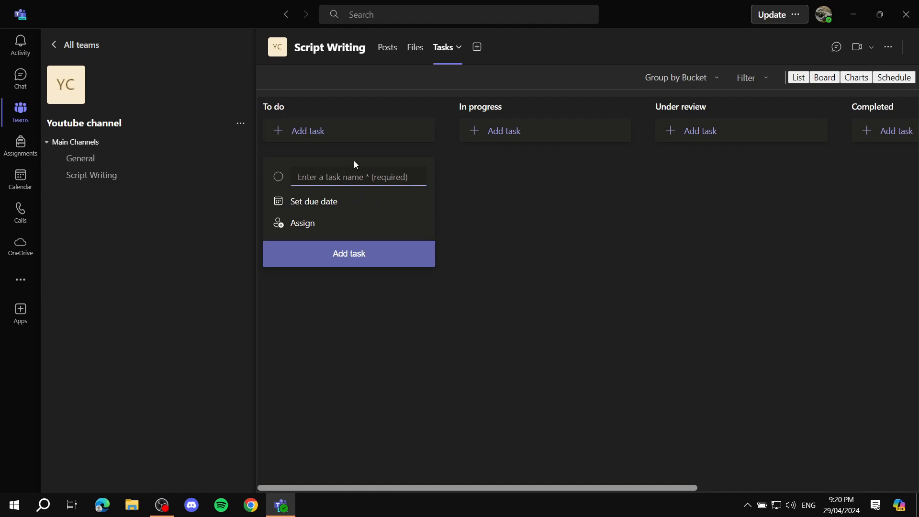
text(Write an intro for script)
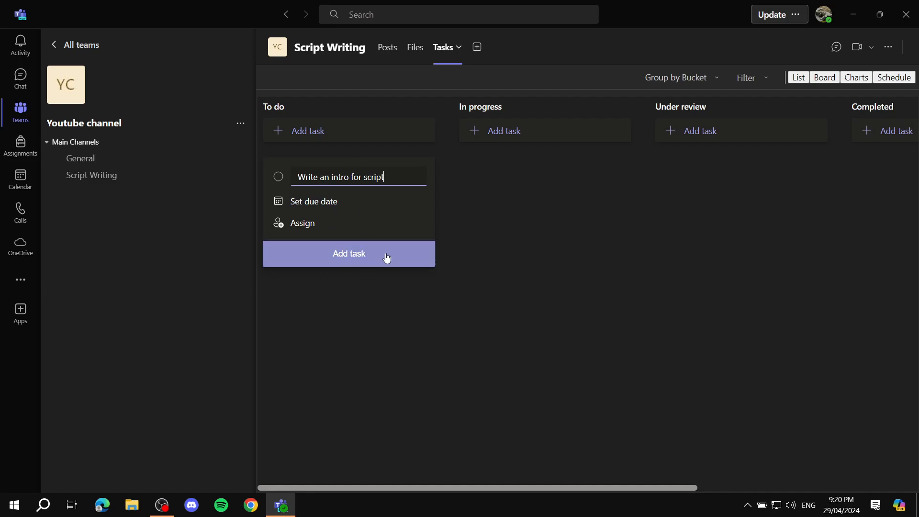
click(367, 256)
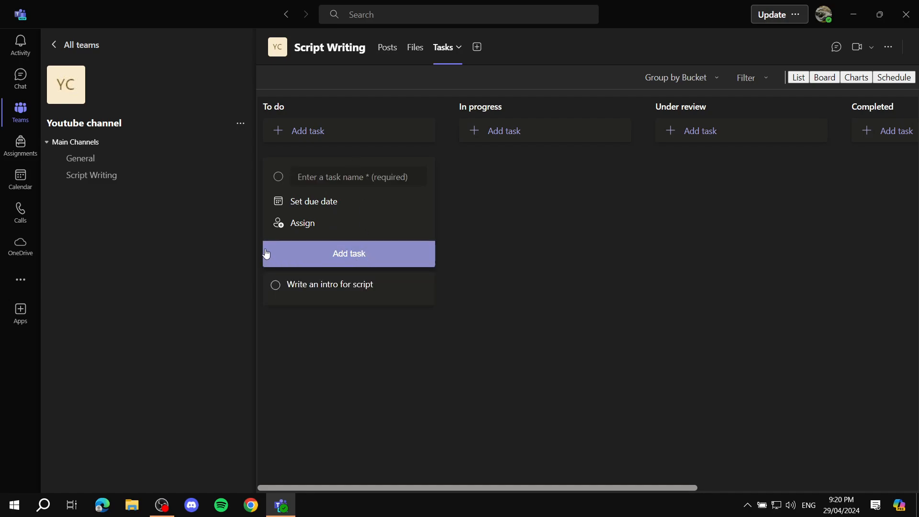
click(357, 319)
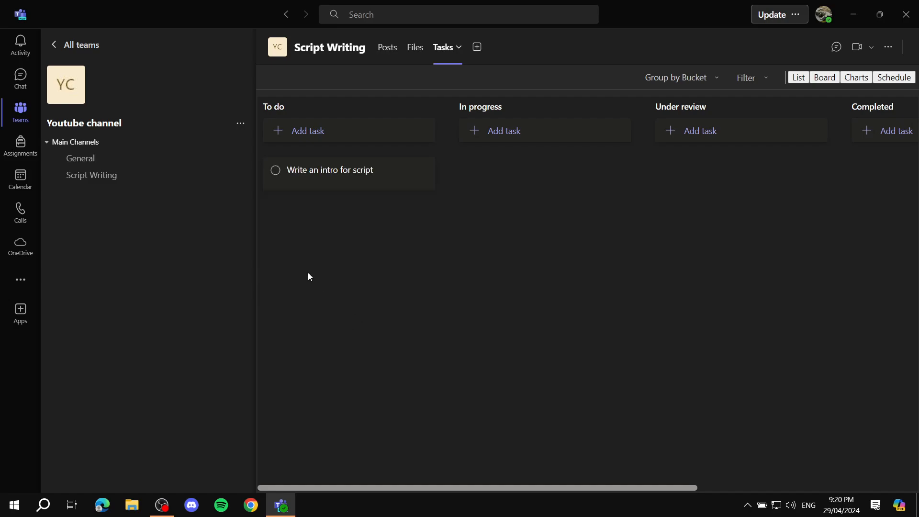
- Move the Write an intro for script task to the Under review bucket and back to To do
drag(339, 174, 693, 178)
drag(768, 178, 395, 184)
- Open the task's details, look through the labels, and add the Cranberry label and remove it again
click(345, 171)
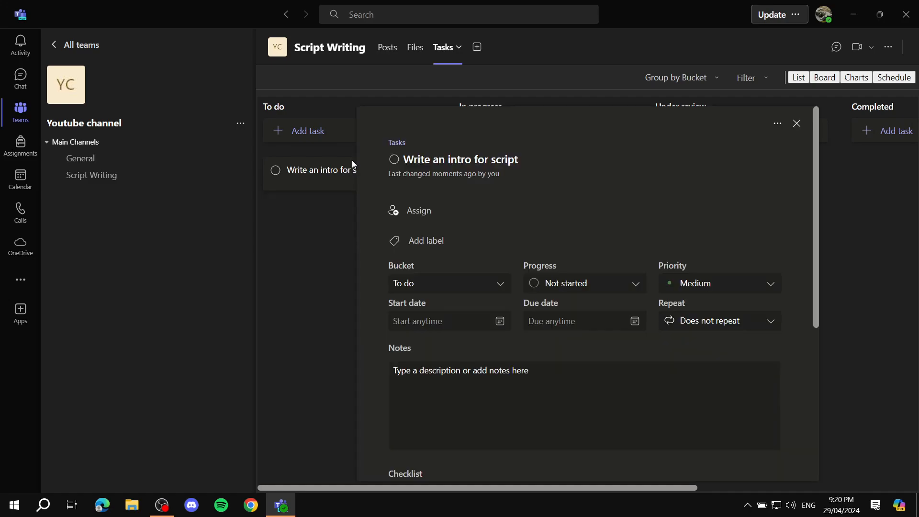
scroll(508, 159, down, 2)
scroll(415, 166, up, 2)
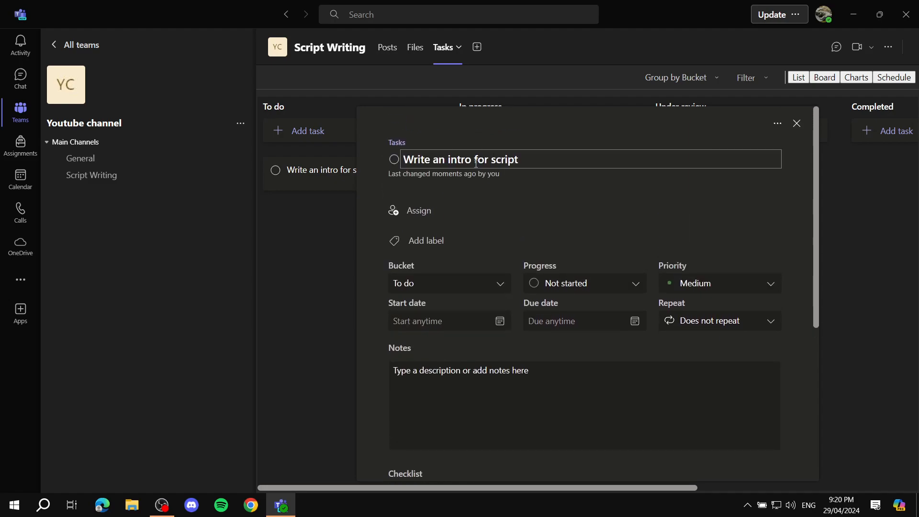
scroll(476, 163, down, 2)
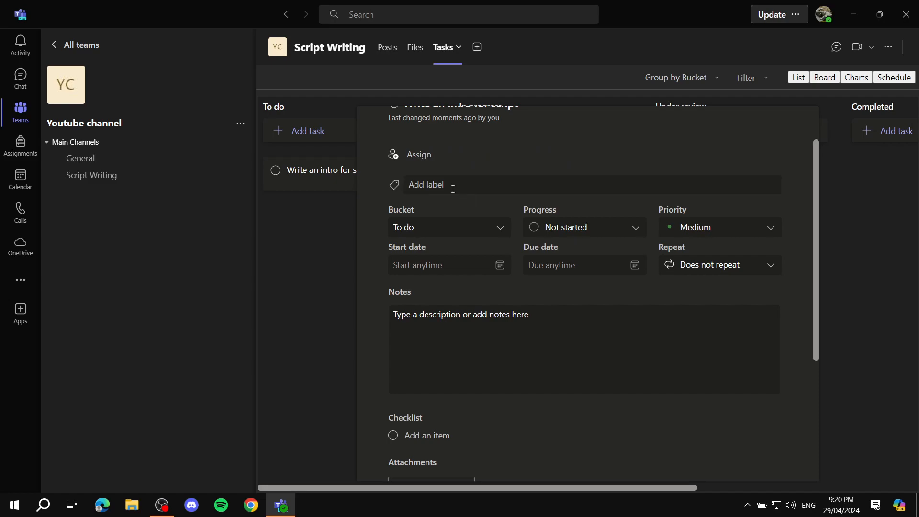
click(411, 185)
scroll(461, 230, down, 5)
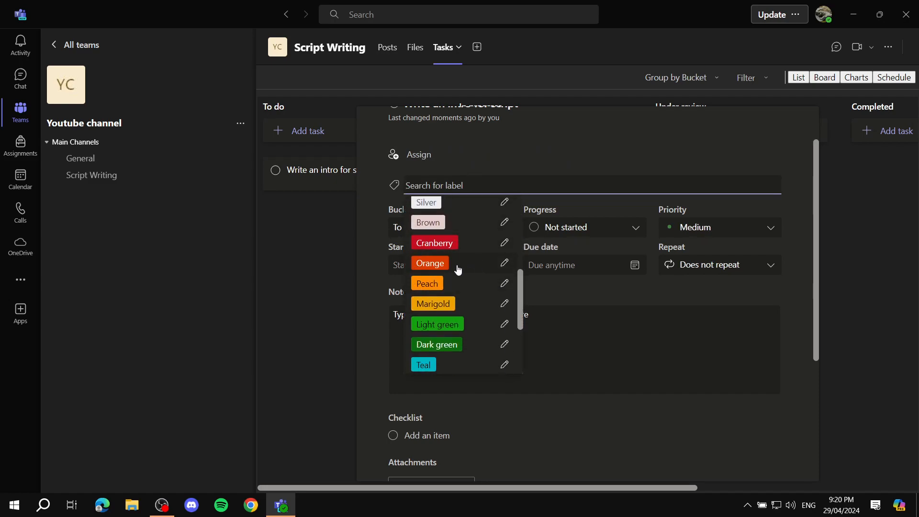
scroll(459, 306, down, 3)
scroll(461, 304, up, 2)
scroll(457, 299, up, 2)
scroll(462, 268, up, 2)
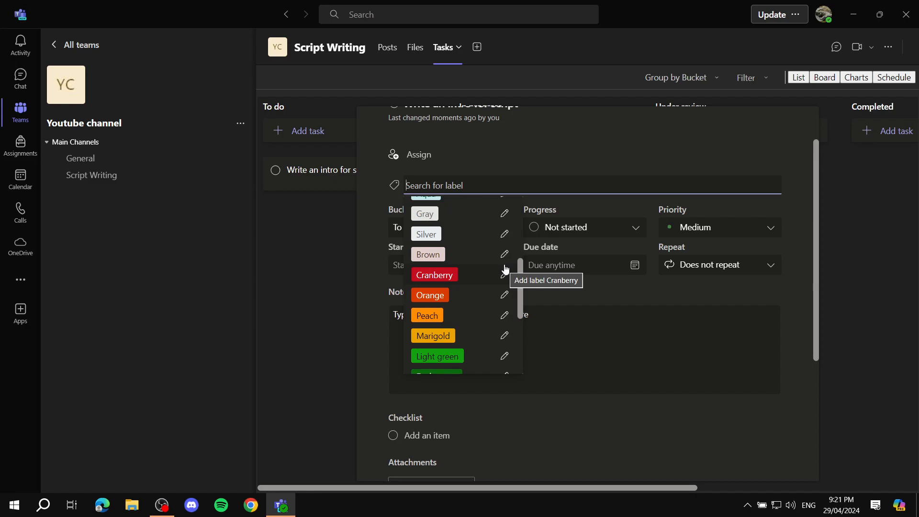
click(443, 277)
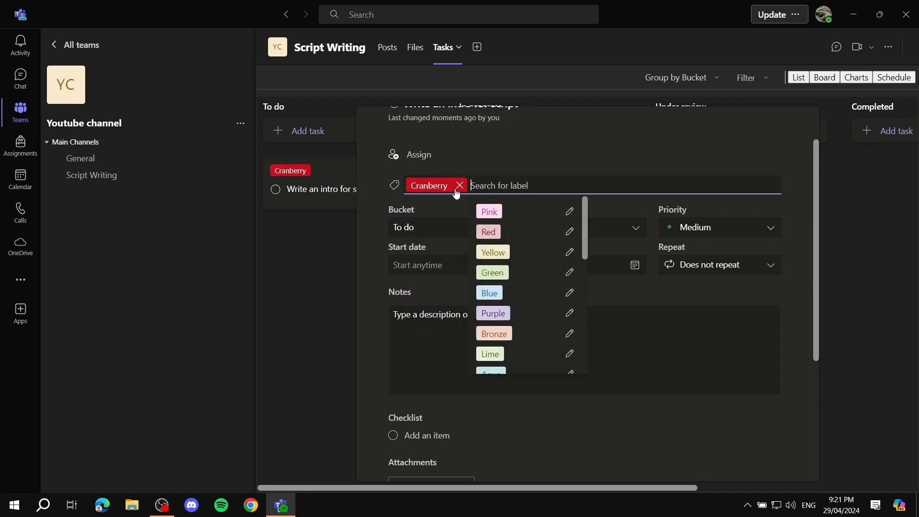
click(460, 185)
- Open the Cranberry label's name for editing, leave it without renaming, and close the task details
scroll(463, 287, down, 3)
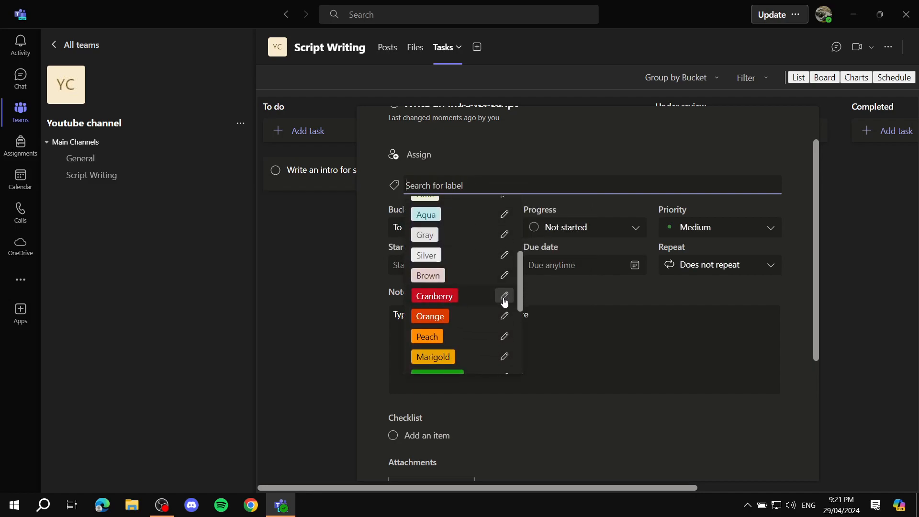
click(504, 298)
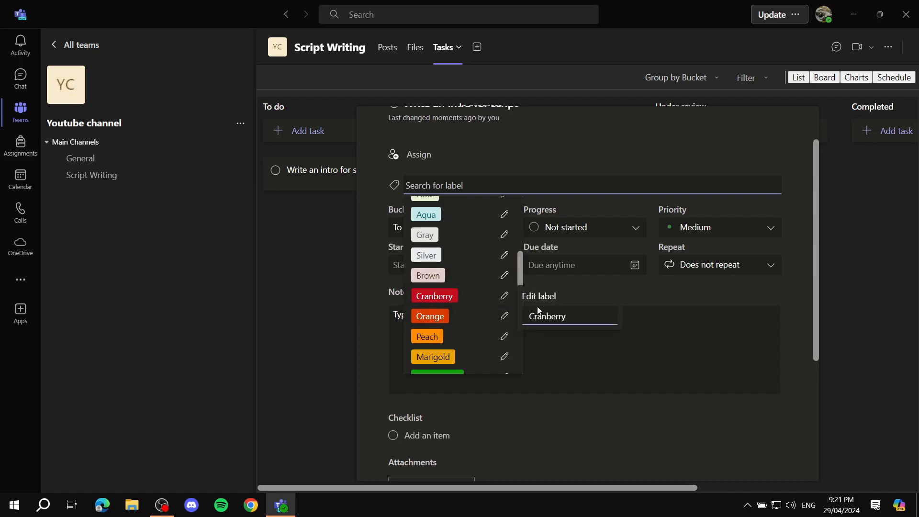
click(595, 327)
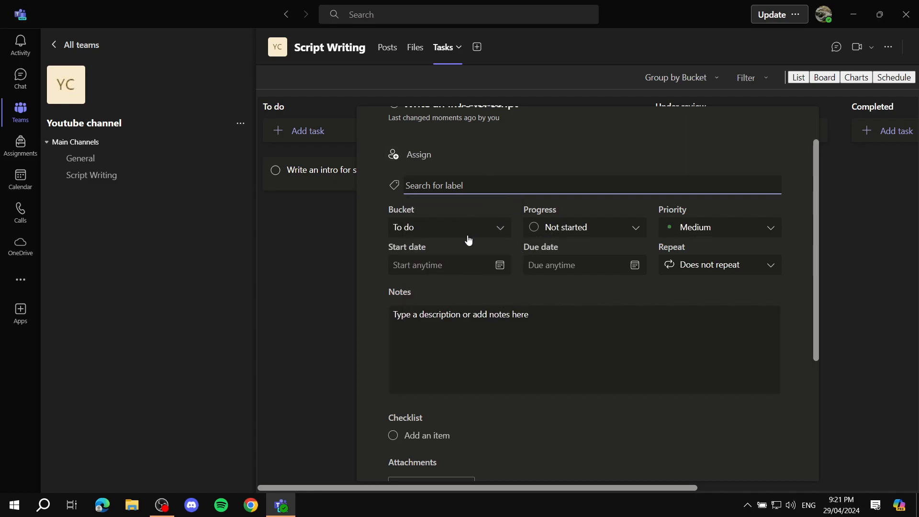
click(434, 205)
scroll(434, 206, down, 1)
click(322, 220)
drag(339, 178, 365, 180)
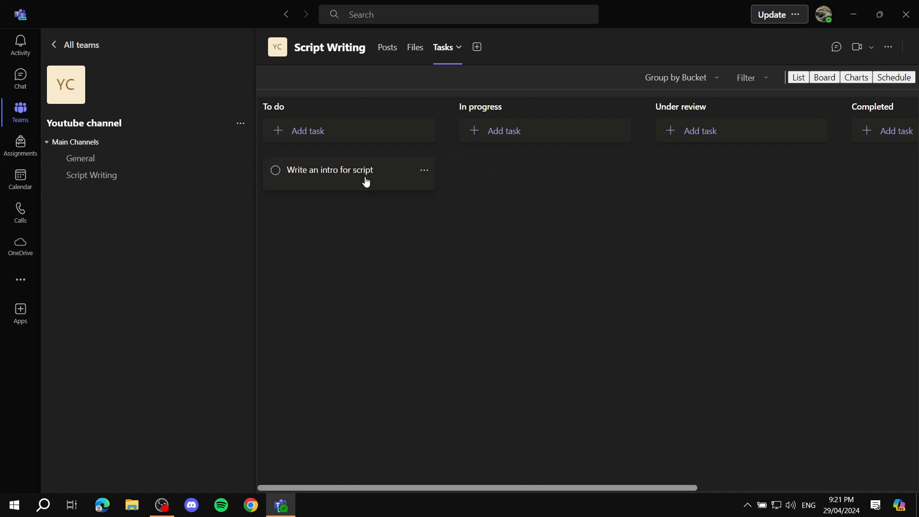
- Set the task's bucket to In progress in its details, and move the task back to To do on the board
click(365, 181)
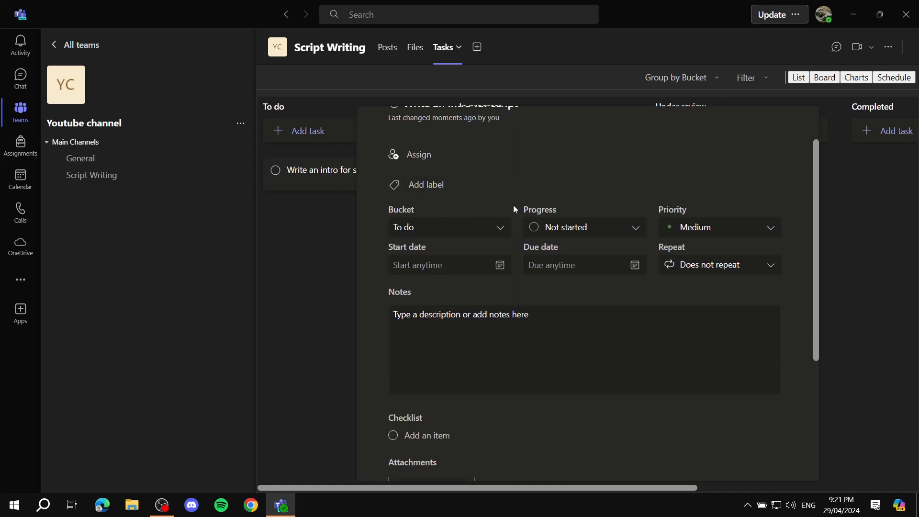
click(499, 228)
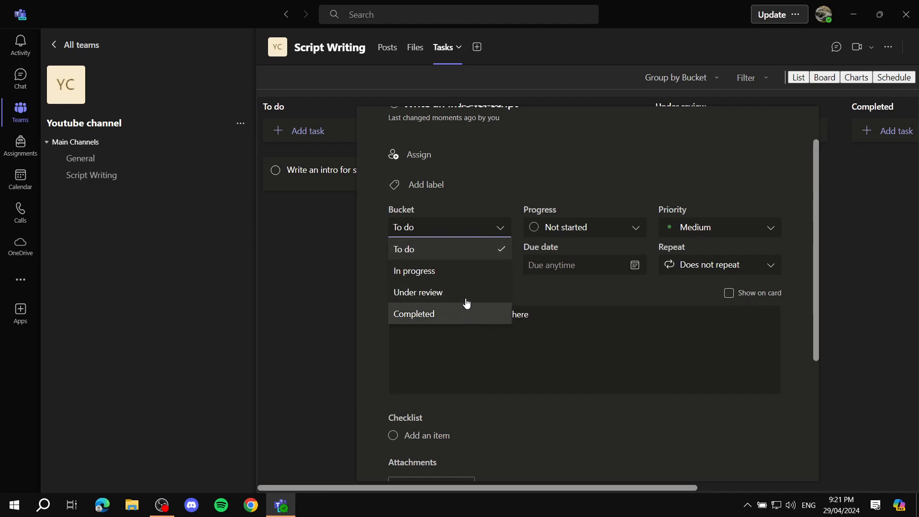
click(455, 271)
click(316, 266)
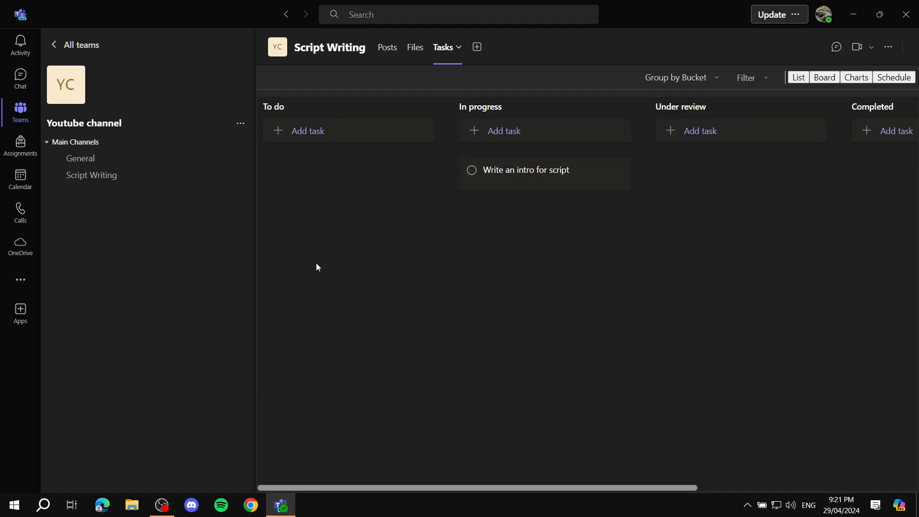
drag(569, 158, 360, 181)
- Examine the progress options in the task's details and close the details without choosing one
click(359, 181)
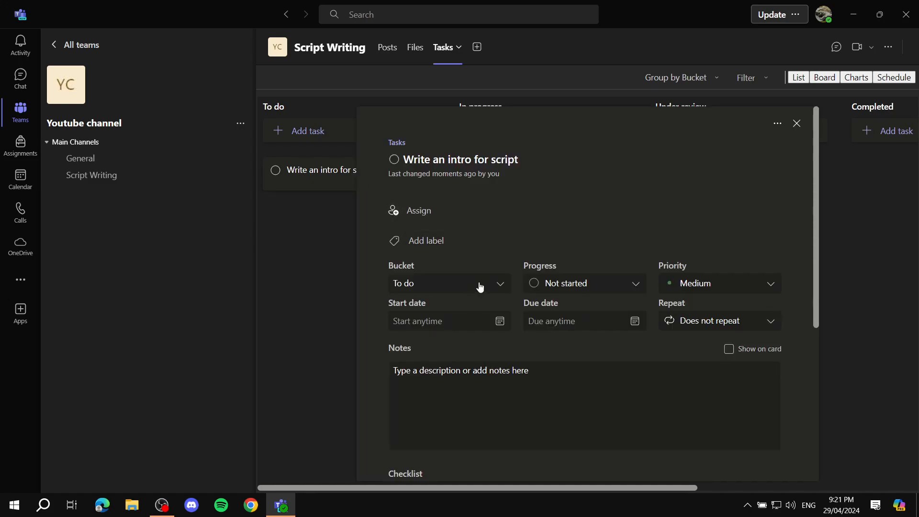
click(595, 283)
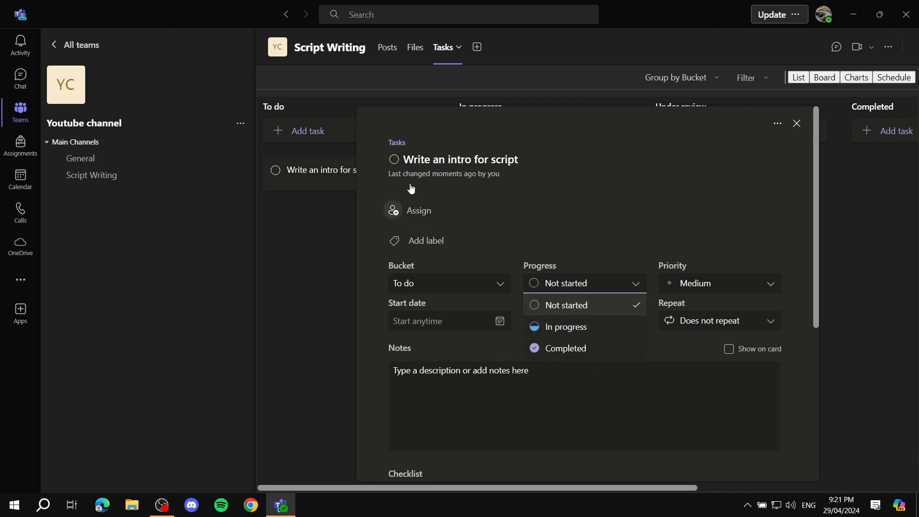
click(303, 237)
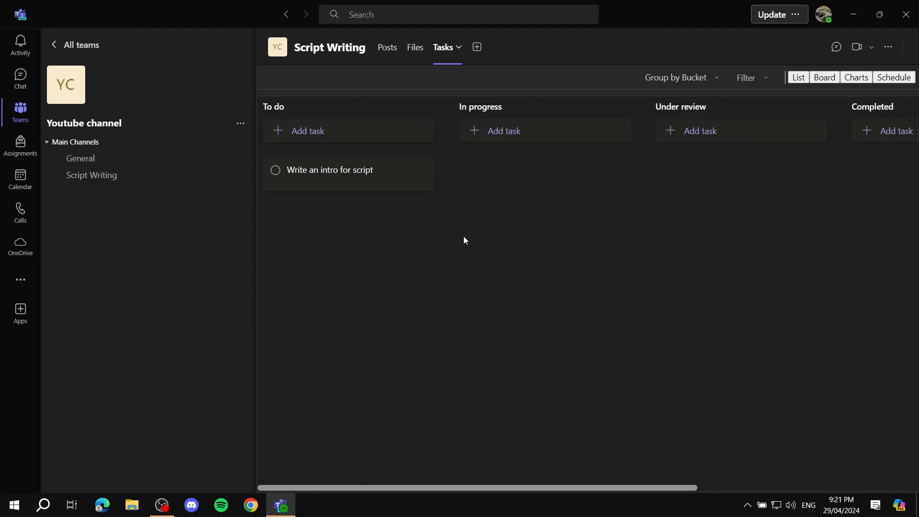
- Move the task to the In progress bucket and set its progress to In progress
drag(338, 173, 519, 178)
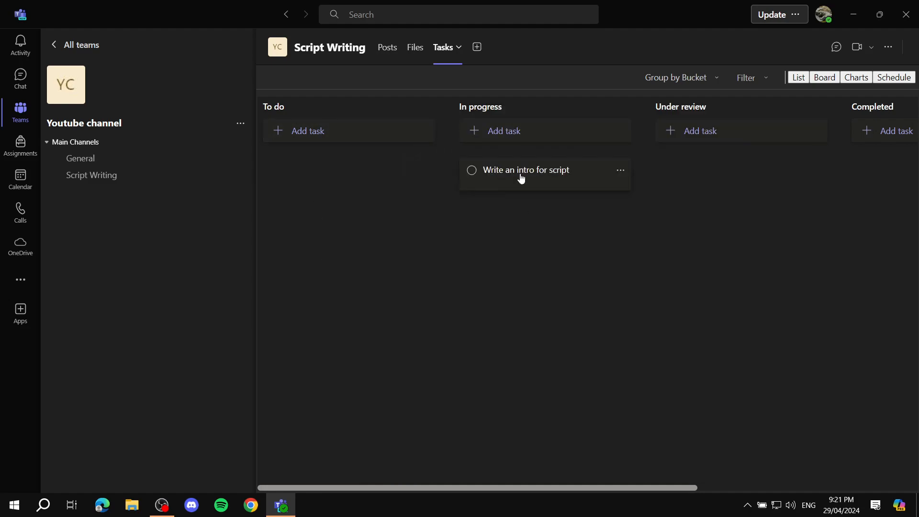
click(531, 175)
click(587, 285)
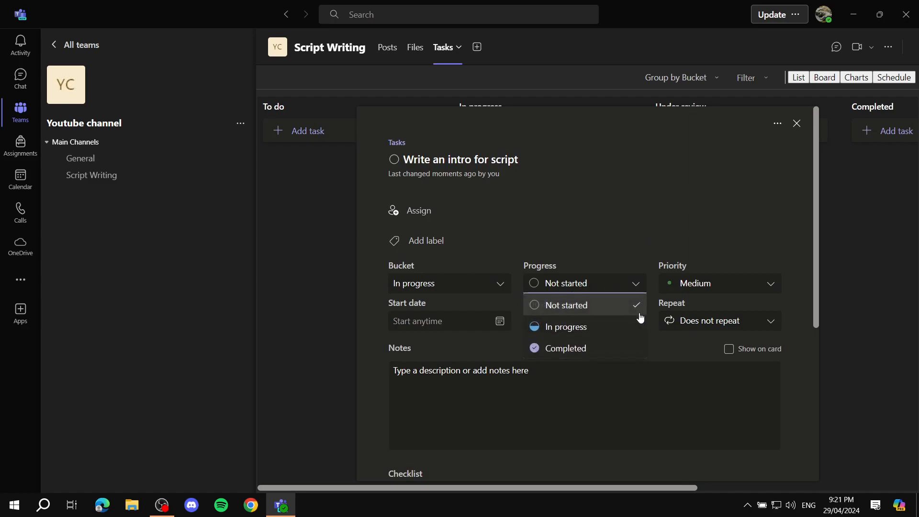
click(559, 331)
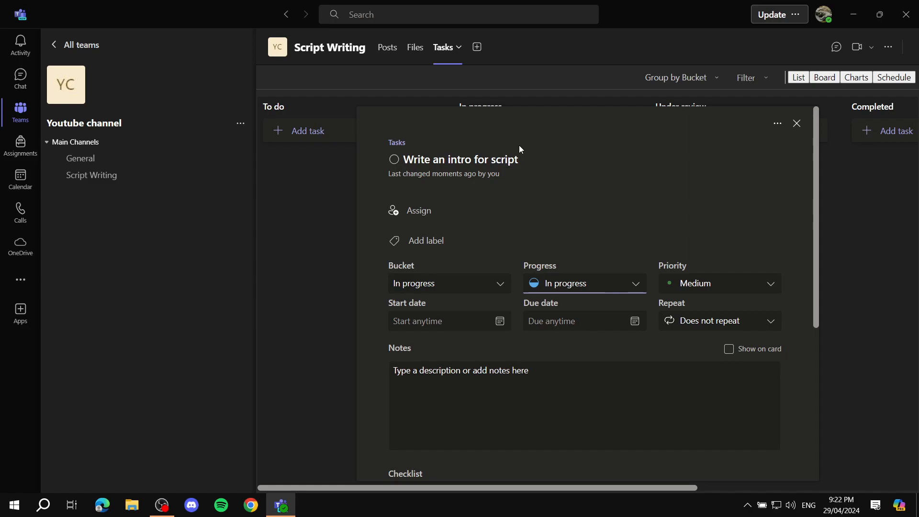
- Check the task's priority options without changing them, and enter the note "Make sure the script is nice and clear."
click(753, 287)
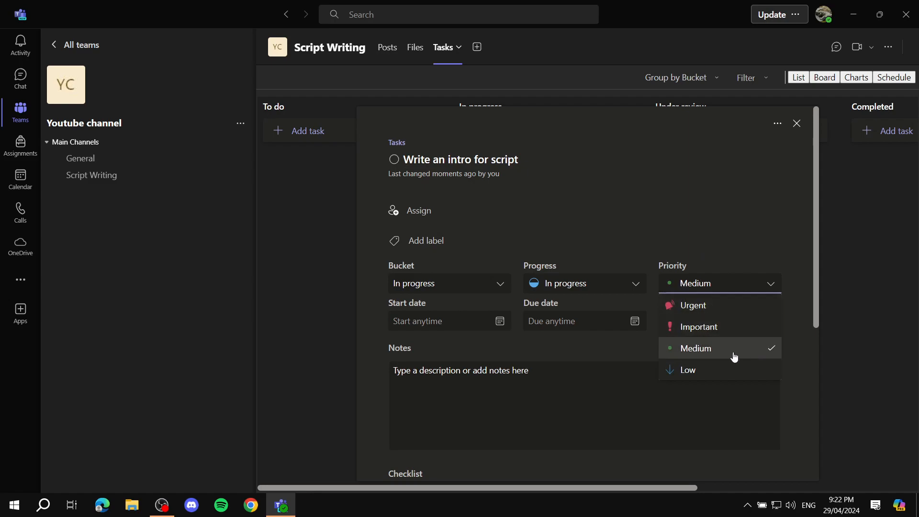
click(759, 285)
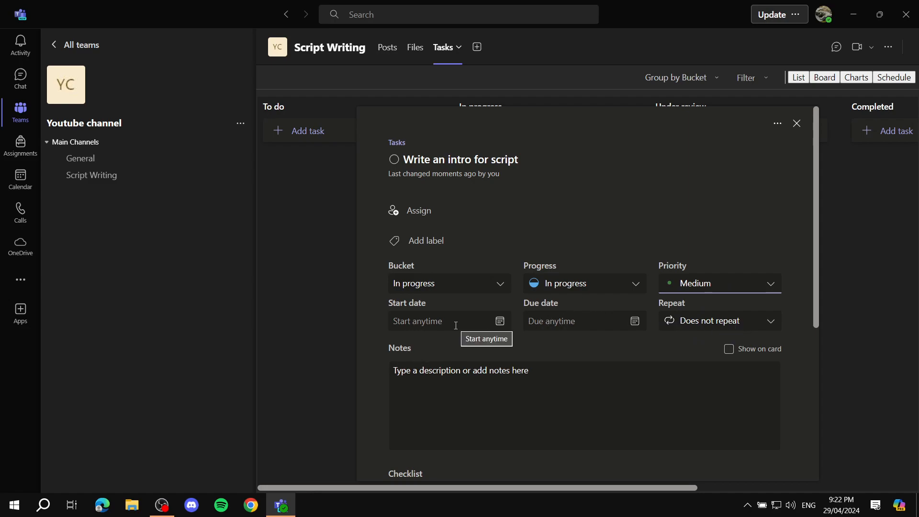
scroll(460, 337, down, 5)
click(589, 293)
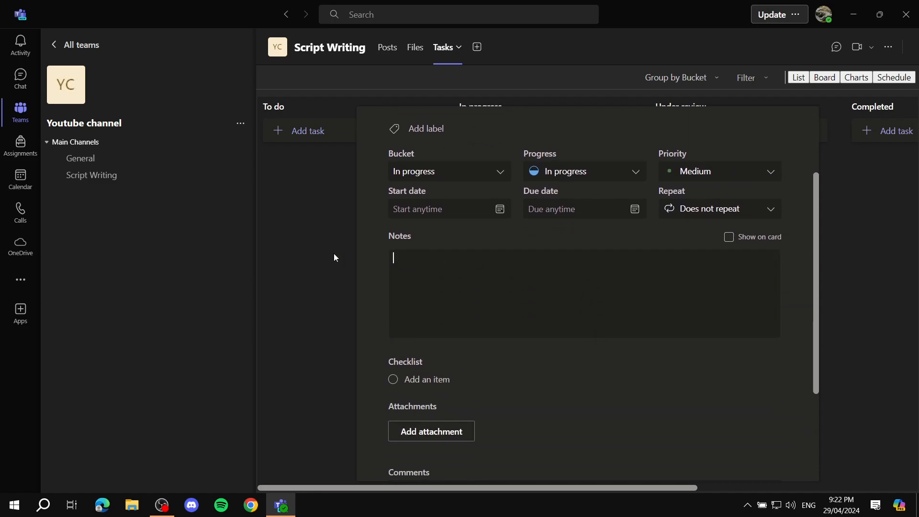
text(Make sure the script is nice and clear.)
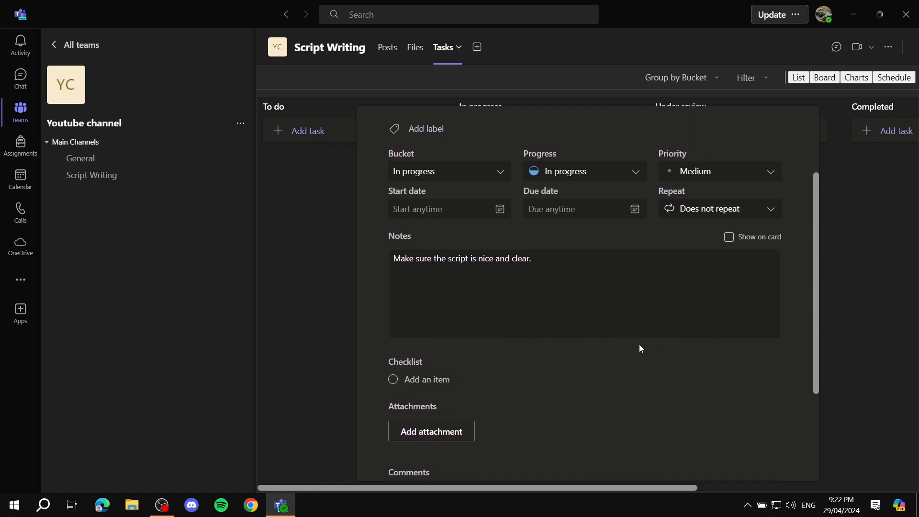
- Add three checklist items to the task: "Write paragraph 1", "2" and "3"
scroll(499, 273, down, 3)
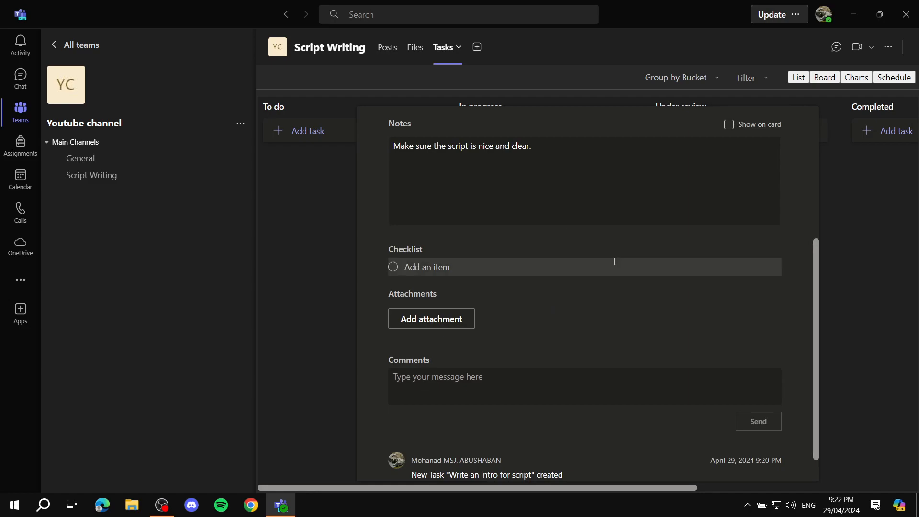
text(W)
text(rite paragap)
text(ph 1)
key(Return)
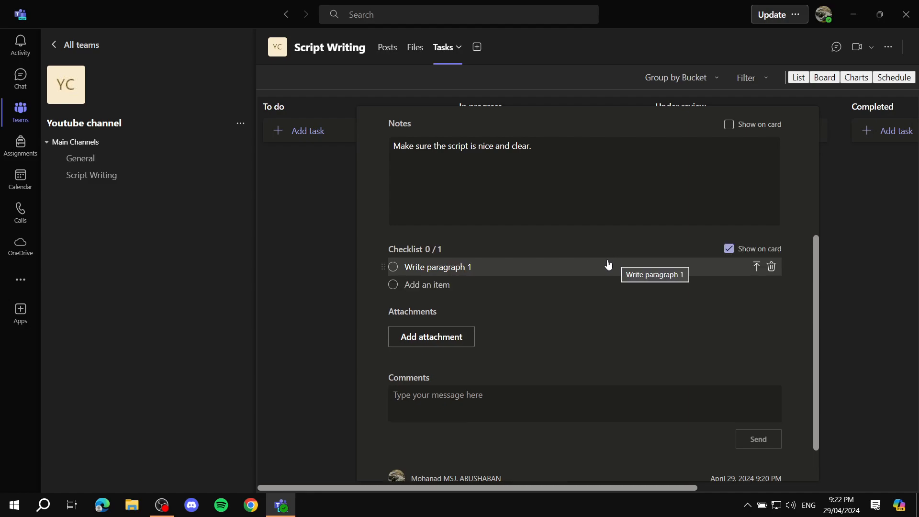
text(2)
key(Return)
text(3)
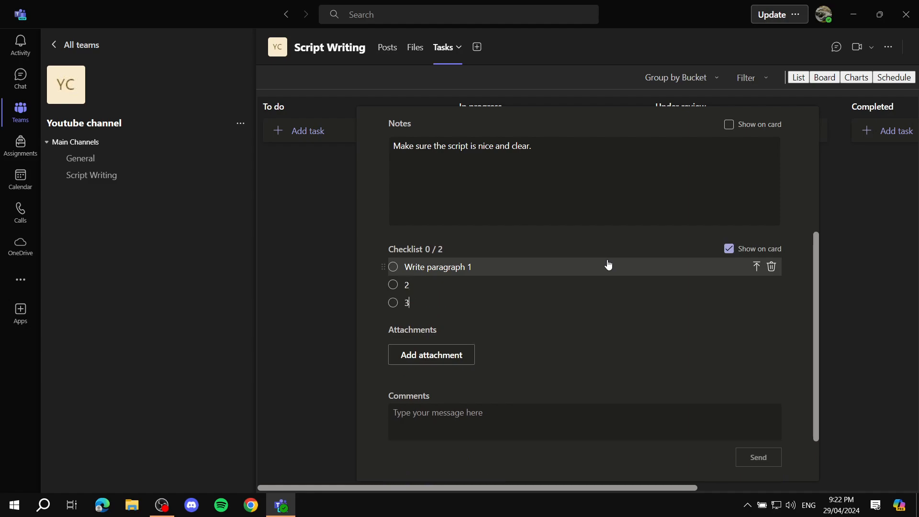
key(Return)
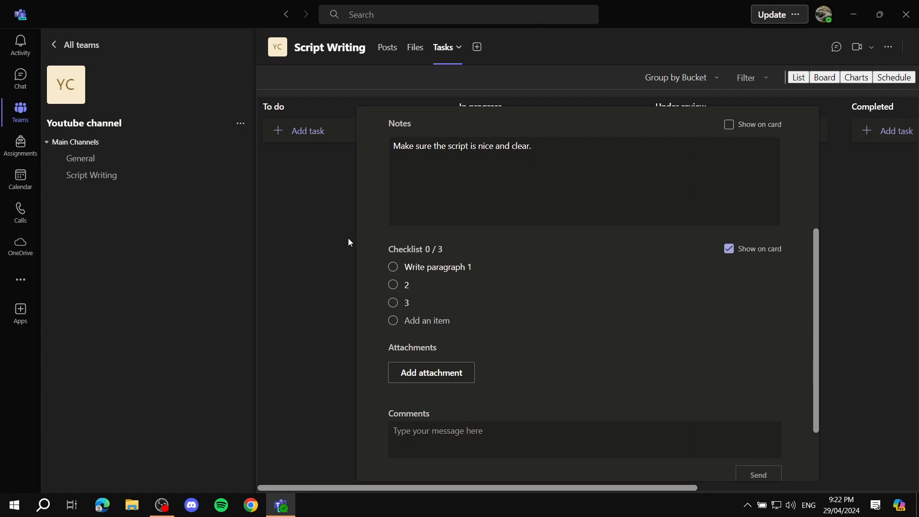
- Mark all three checklist items as completed, and set them back to incomplete
click(393, 267)
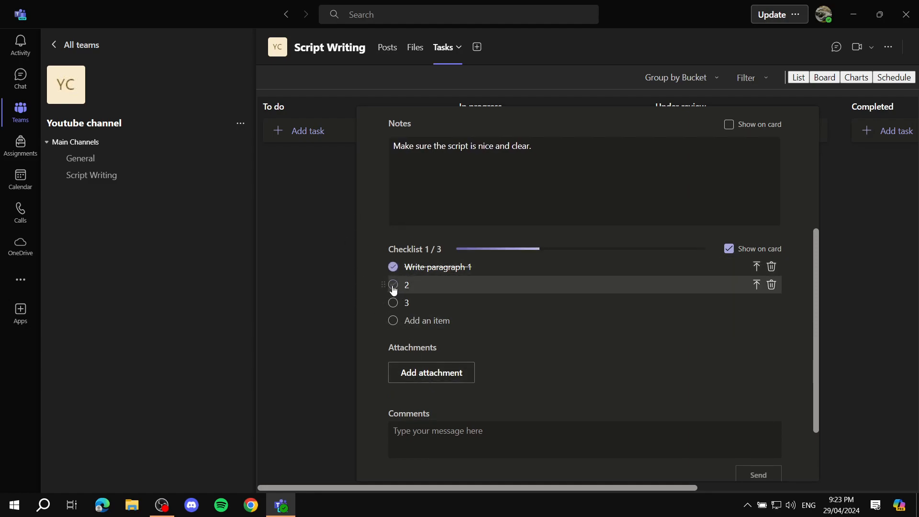
click(393, 286)
click(393, 304)
click(394, 303)
click(393, 272)
click(392, 286)
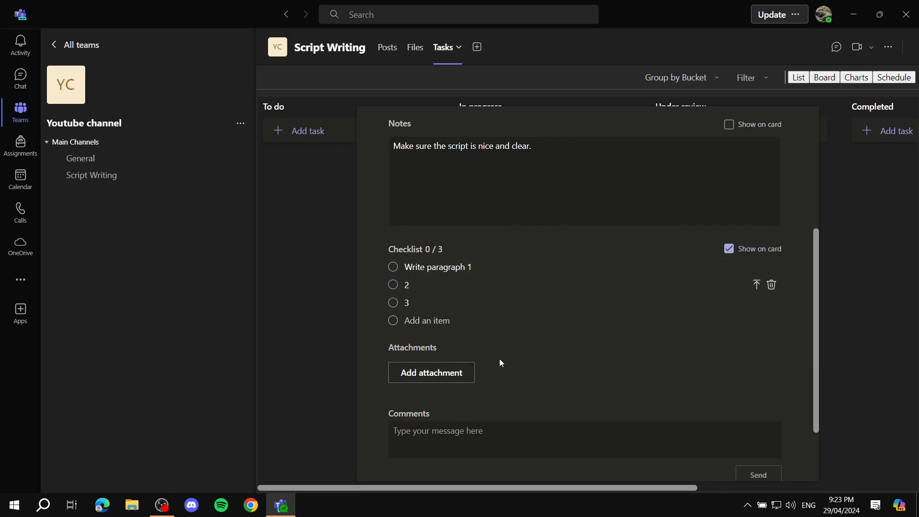
- Look over the task's details from the label to the comments, and close them to return to the board
scroll(534, 343, up, 3)
scroll(536, 323, down, 3)
scroll(648, 314, up, 1)
click(908, 271)
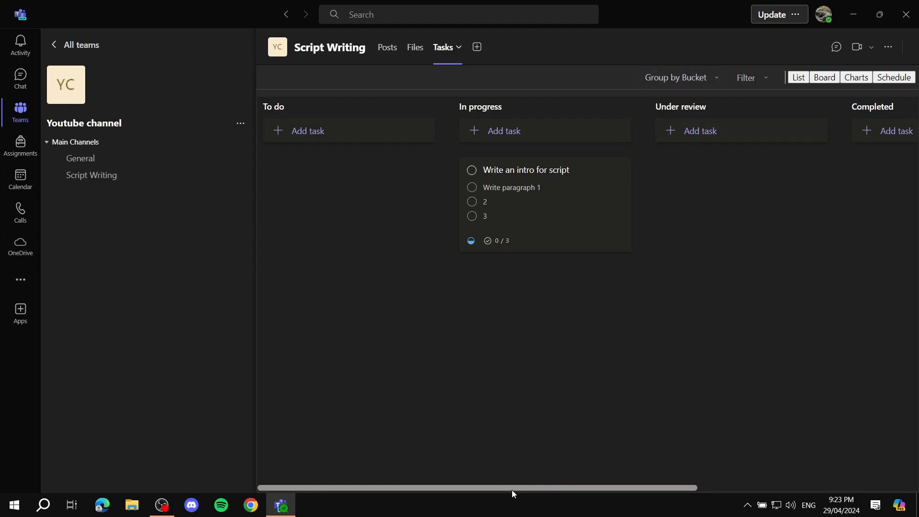
- Search the apps available for a new channel tab for "Tre" and for "Calner"
click(476, 56)
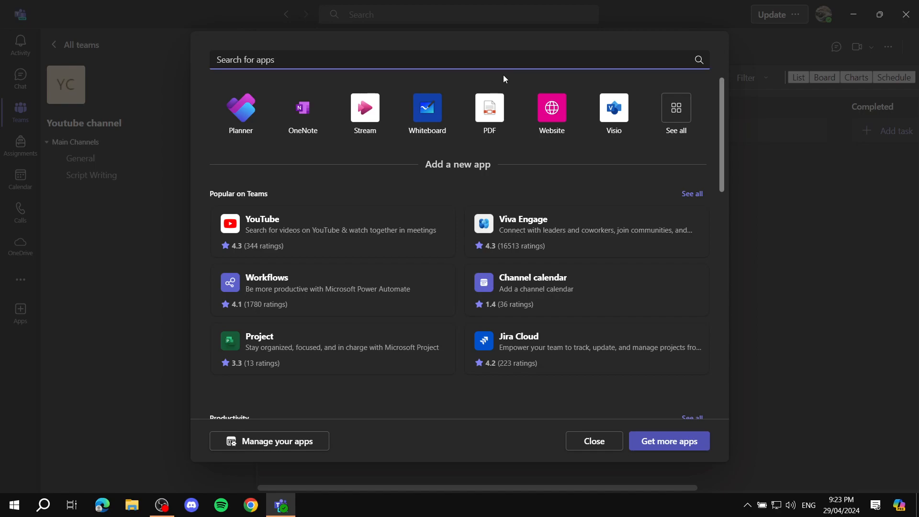
text(Tre)
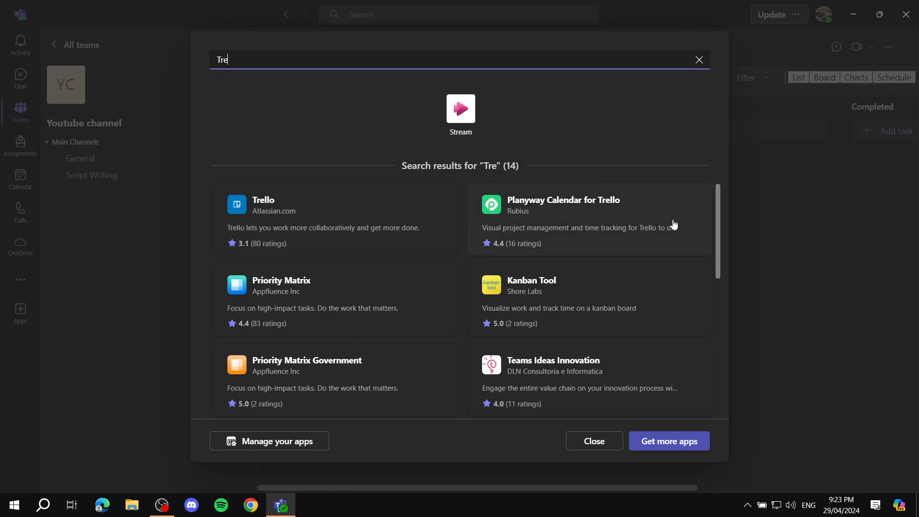
click(699, 60)
text(c)
text(ed)
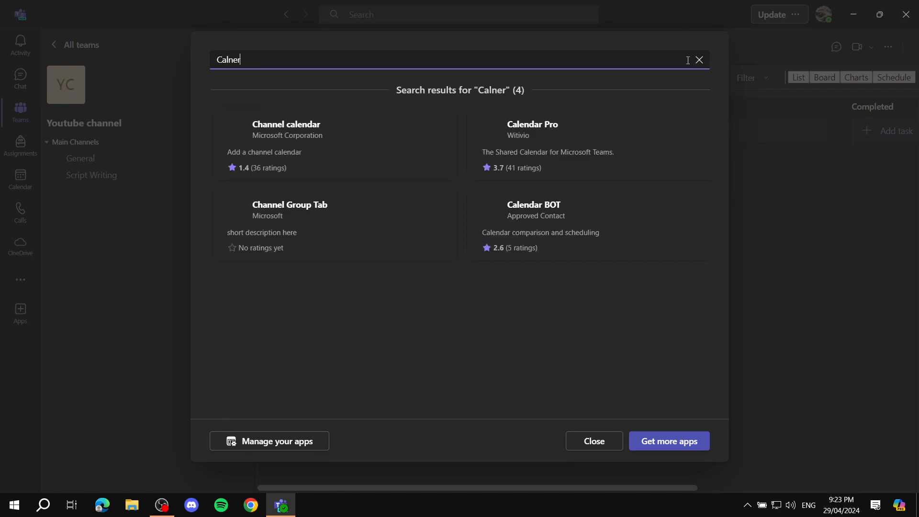
- Retry the calendar app search with "Cala", clear the search and close the app picker without adding an app
key(BackSpace)
key(BackSpace)
key(BackSpace)
text(and)
key(BackSpace)
key(BackSpace)
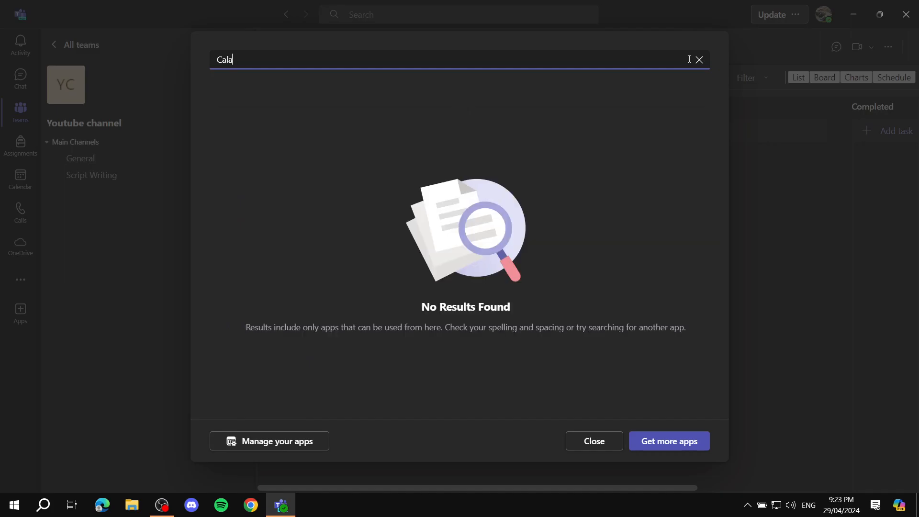
key(BackSpace)
key(BackSpace)
key(BackSpace)
key(BackSpace)
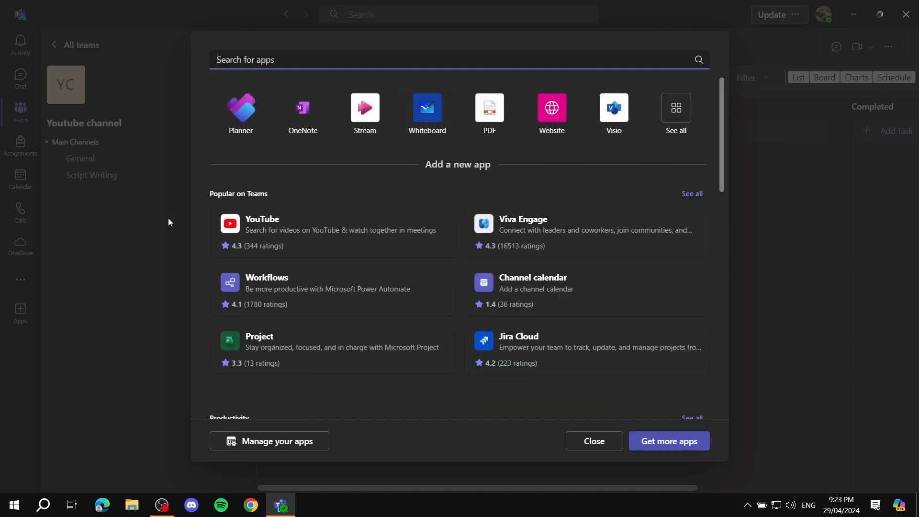
click(592, 440)
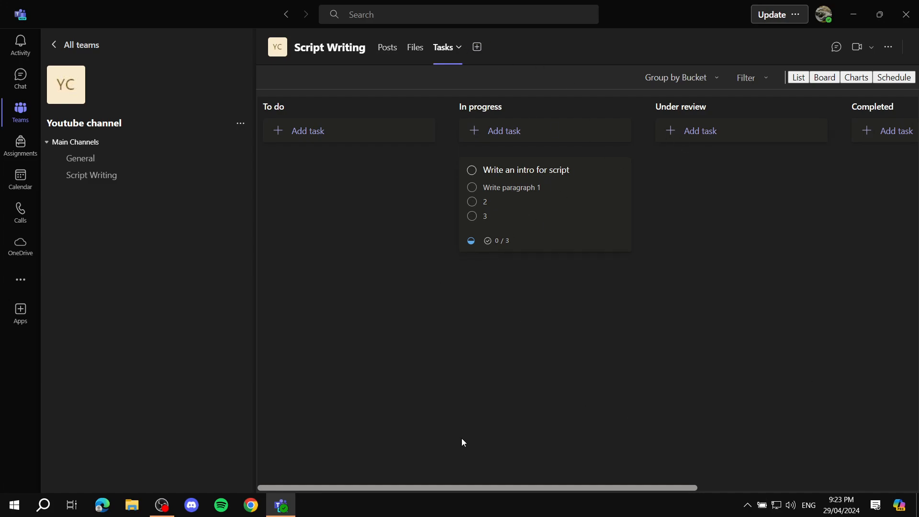
drag(429, 486, 394, 471)
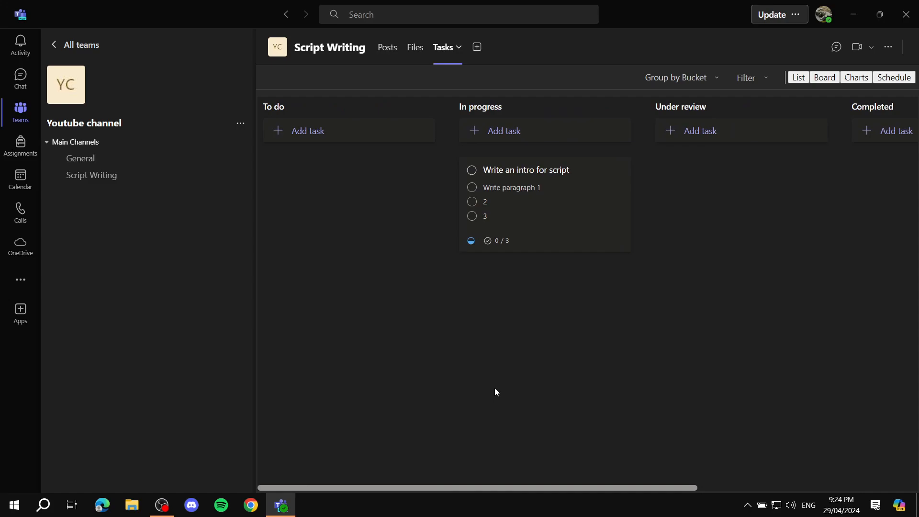